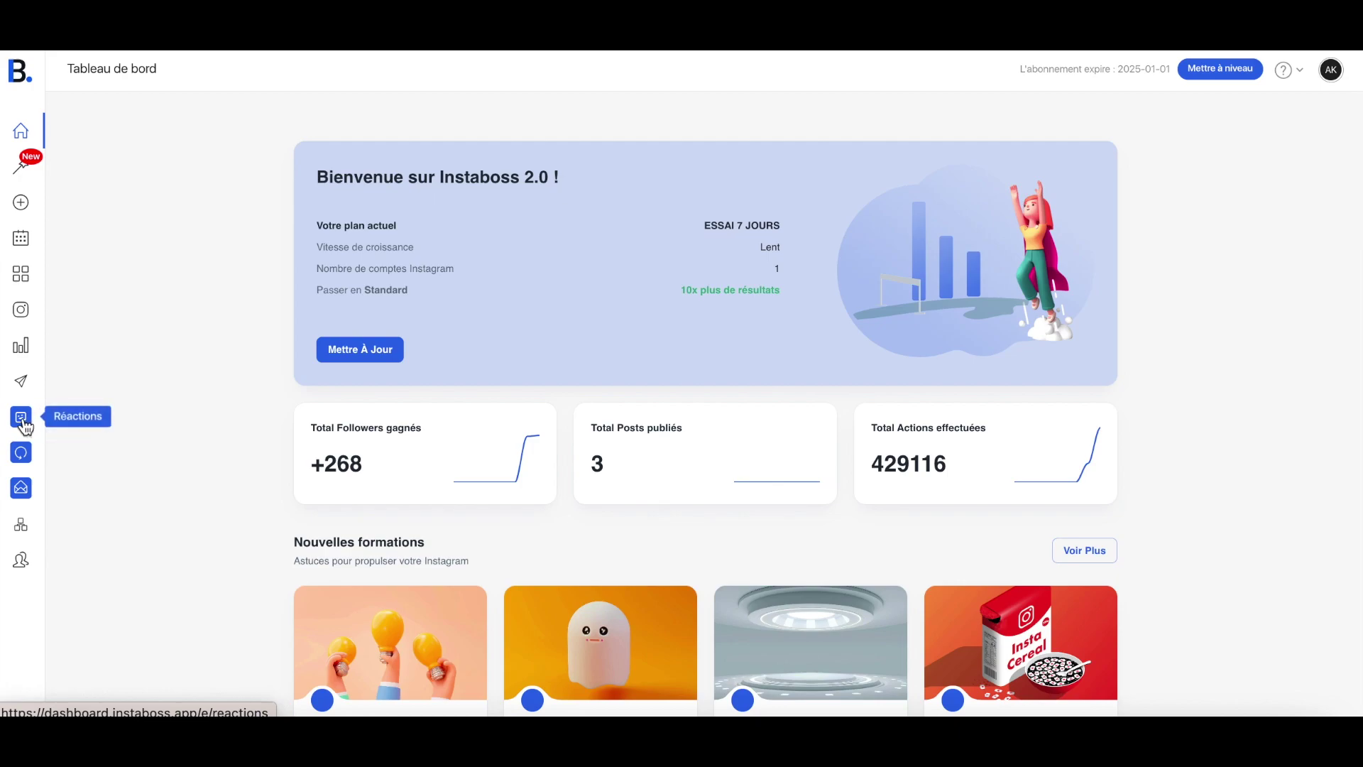
# Open the Repost settings for the leads_world account and enable random selection of feed media
pyautogui.click(23, 458)
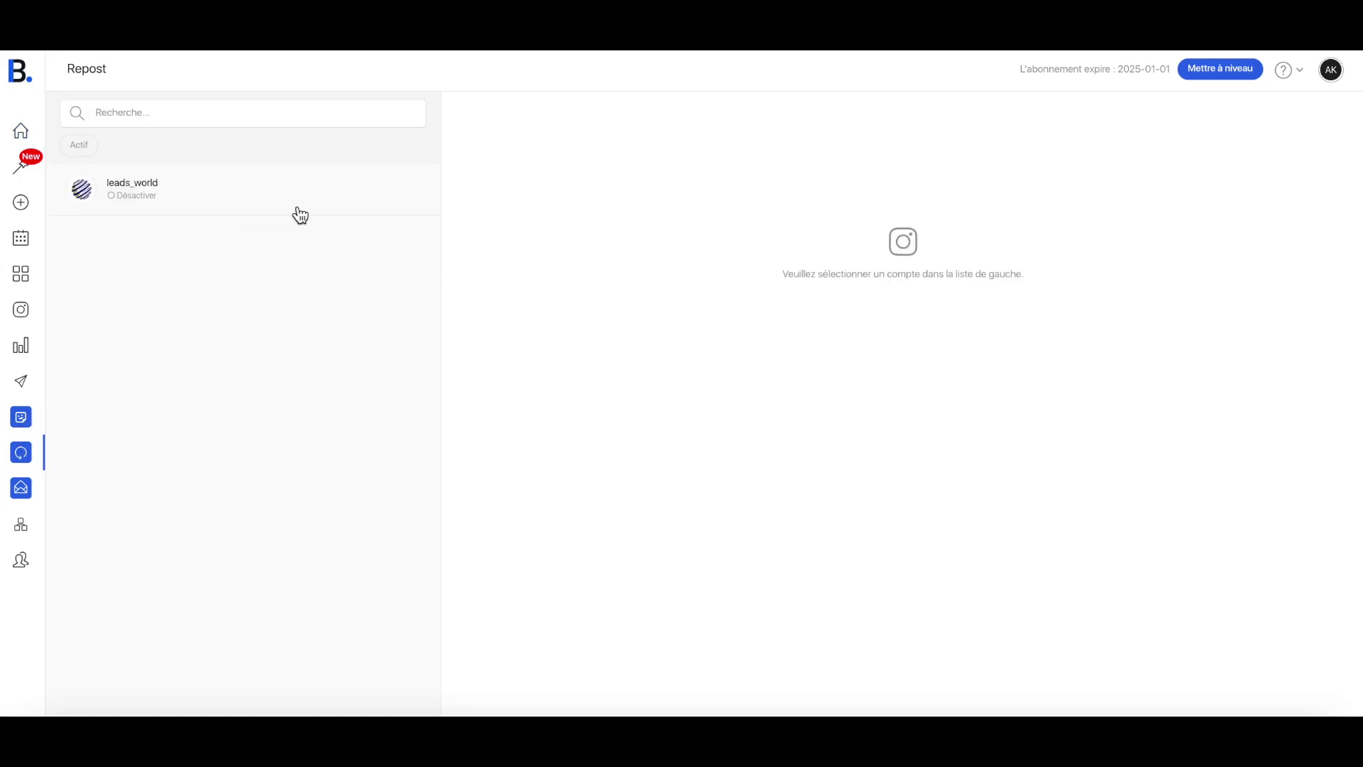
pyautogui.click(300, 213)
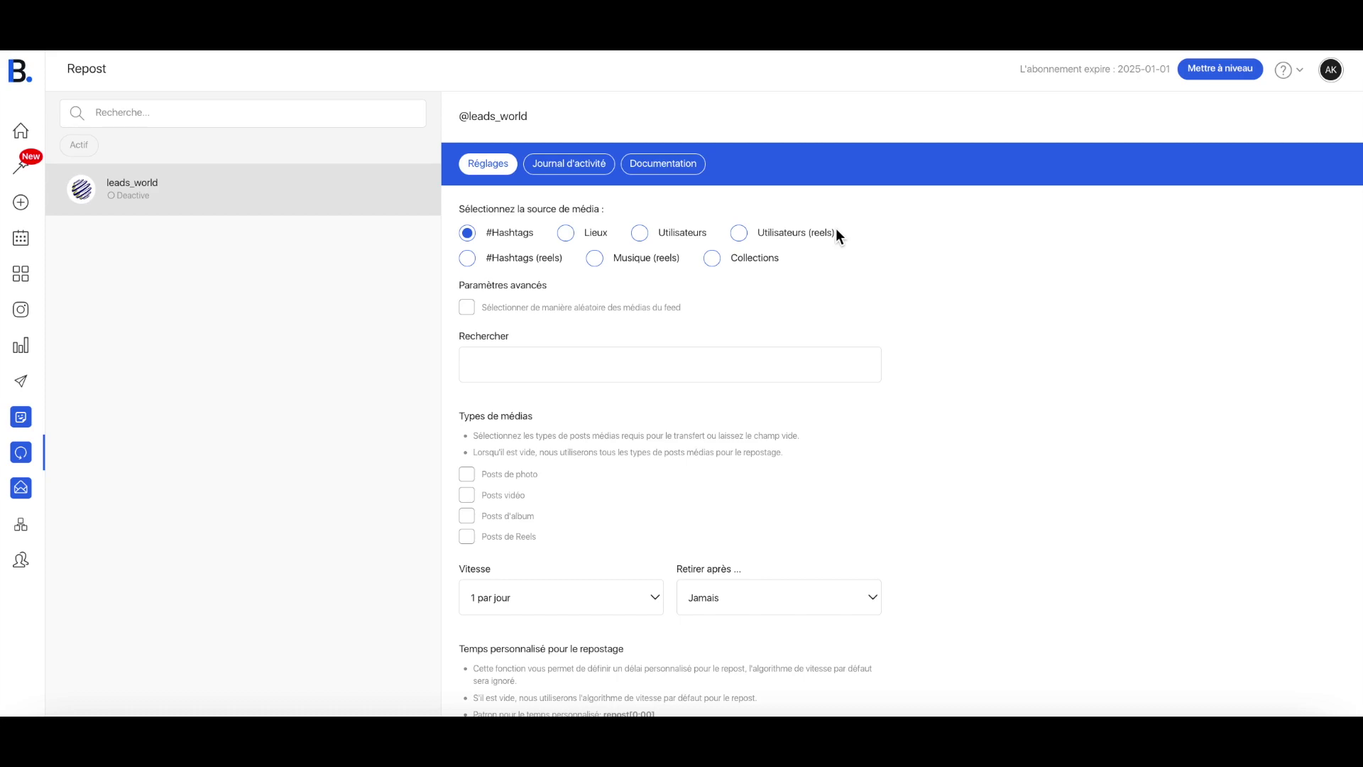
pyautogui.click(470, 310)
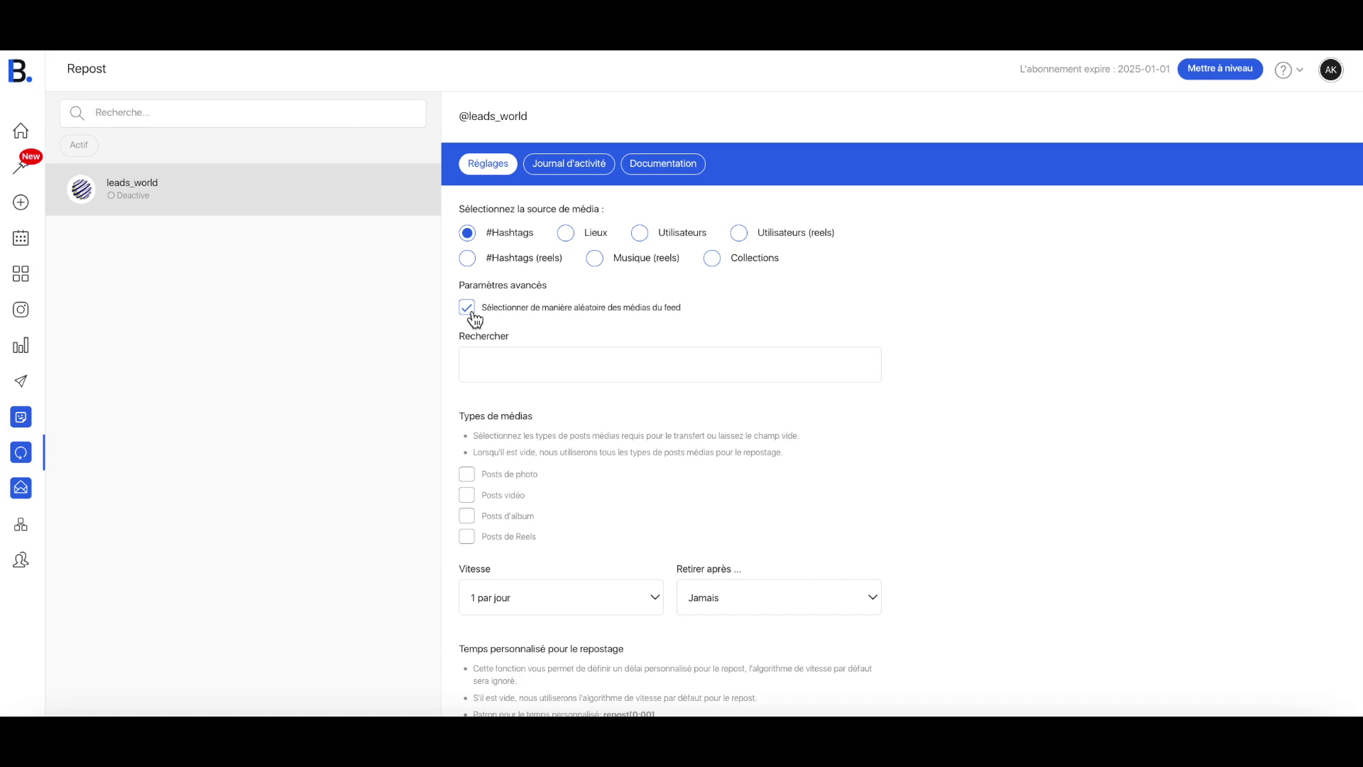
# Select all four media types for reposting: Posts de photo, Posts vidéo, Posts d'album and Posts de Reels
pyautogui.scroll(-2, 474, 320)
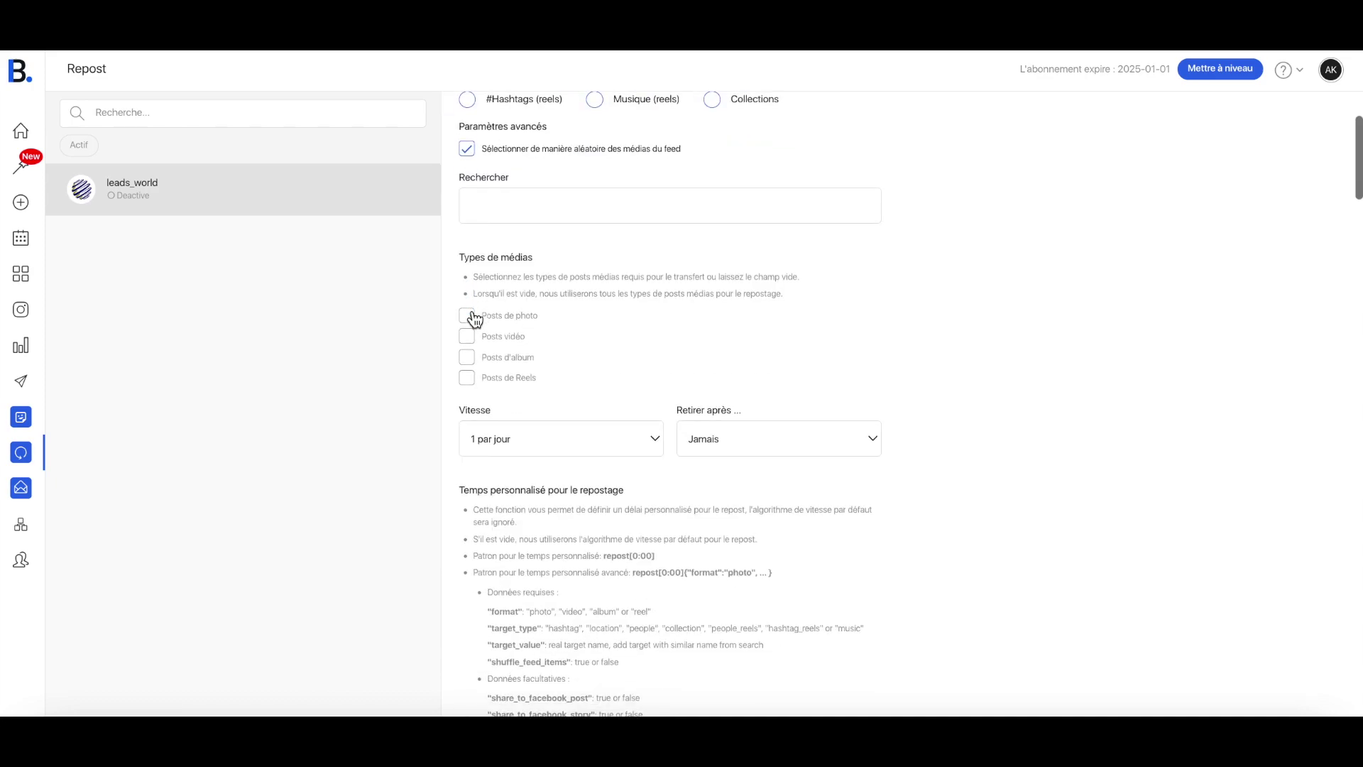
pyautogui.click(468, 317)
pyautogui.click(467, 337)
pyautogui.click(468, 358)
pyautogui.click(467, 373)
# Review the available choices for the repost speed (Vitesse) and for the removal delay (Retirer après)
pyautogui.scroll(-1, 469, 376)
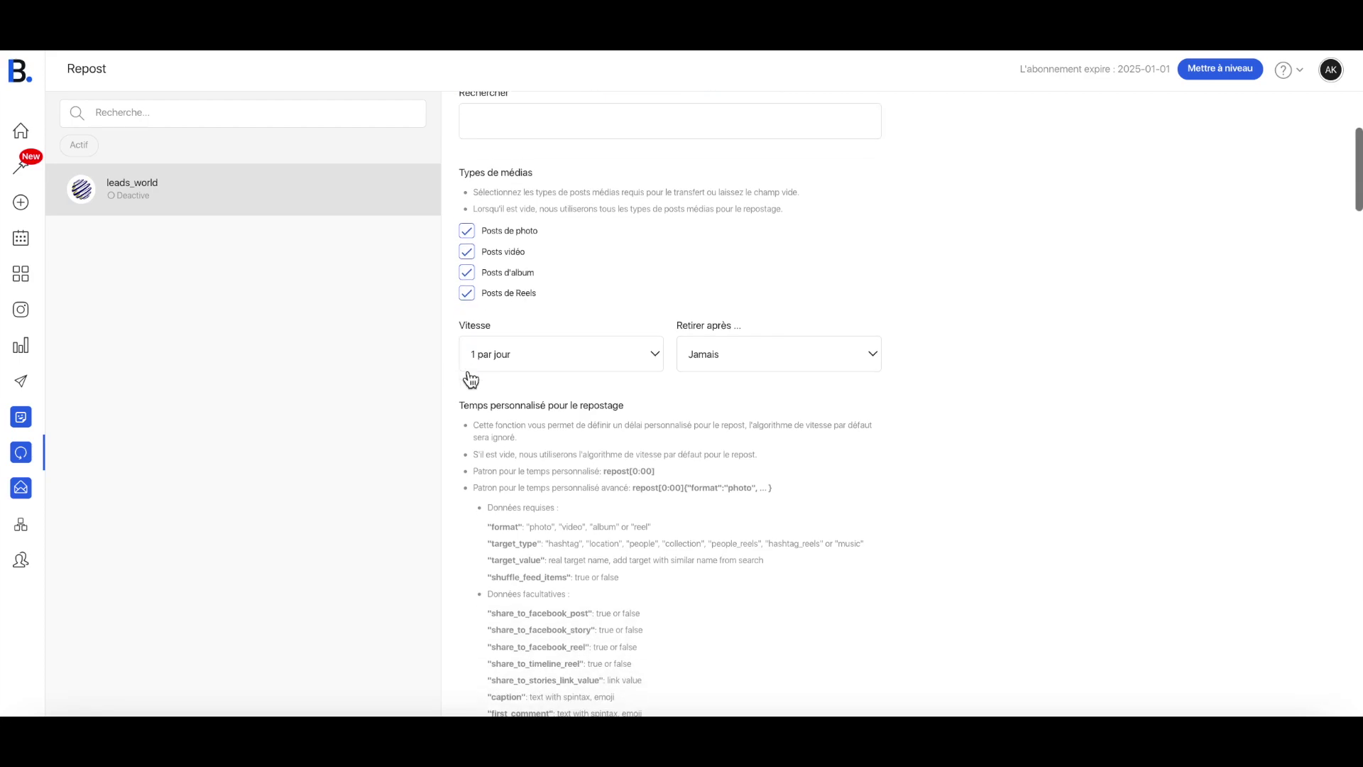
pyautogui.click(615, 339)
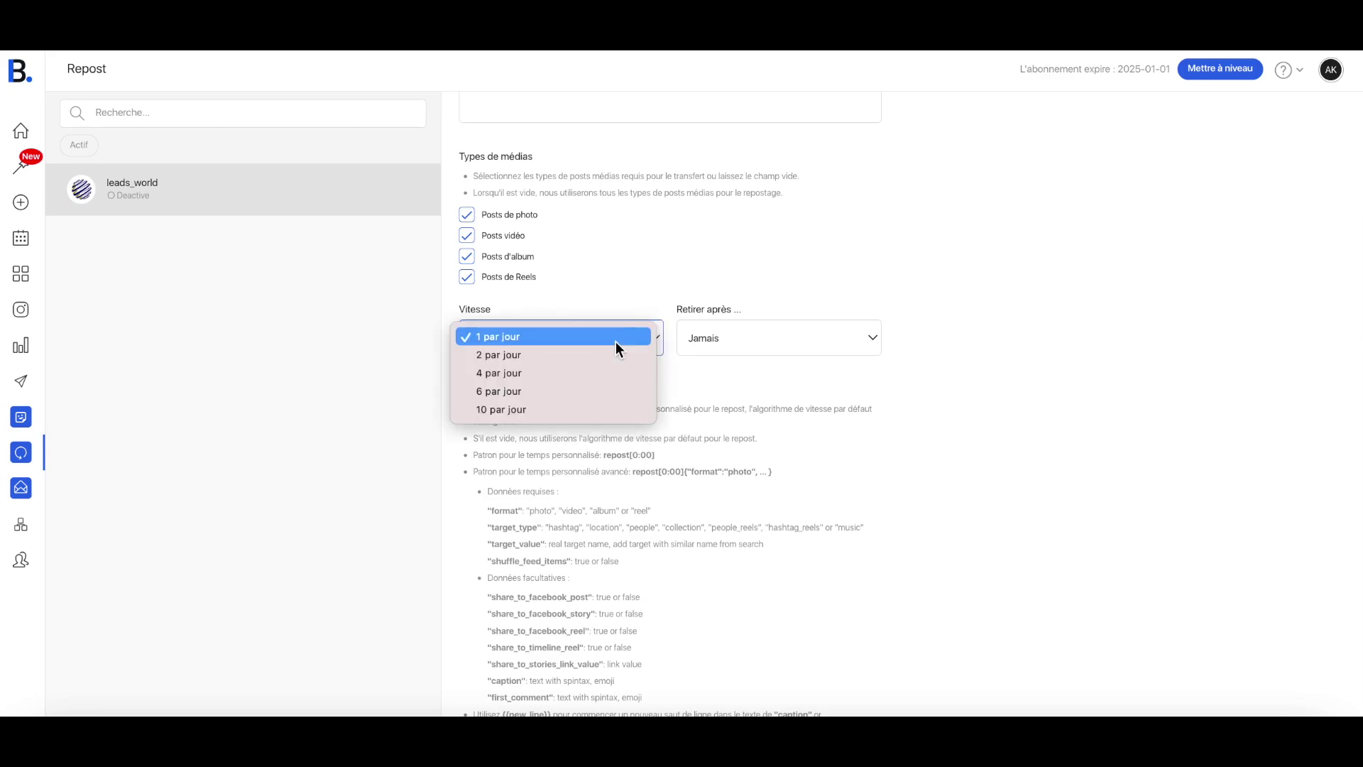
pyautogui.click(793, 359)
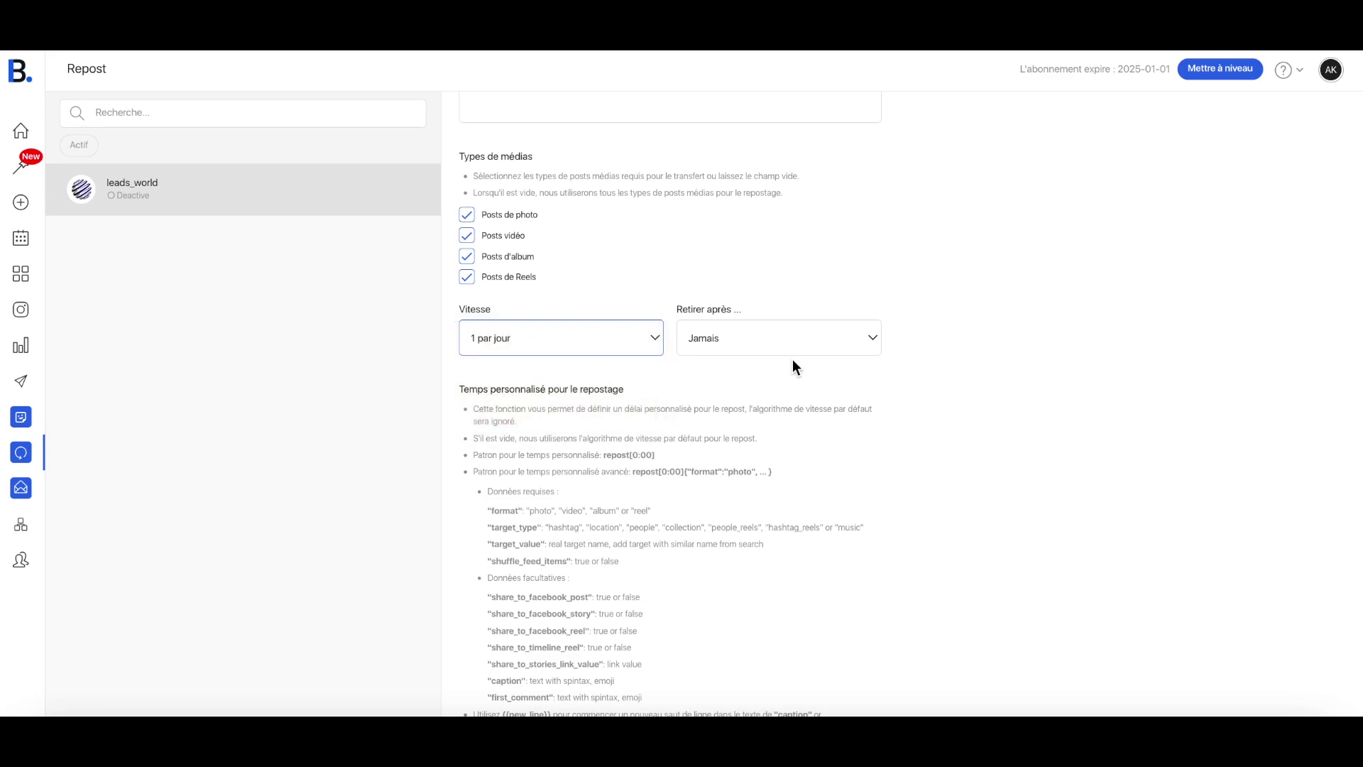
pyautogui.click(808, 339)
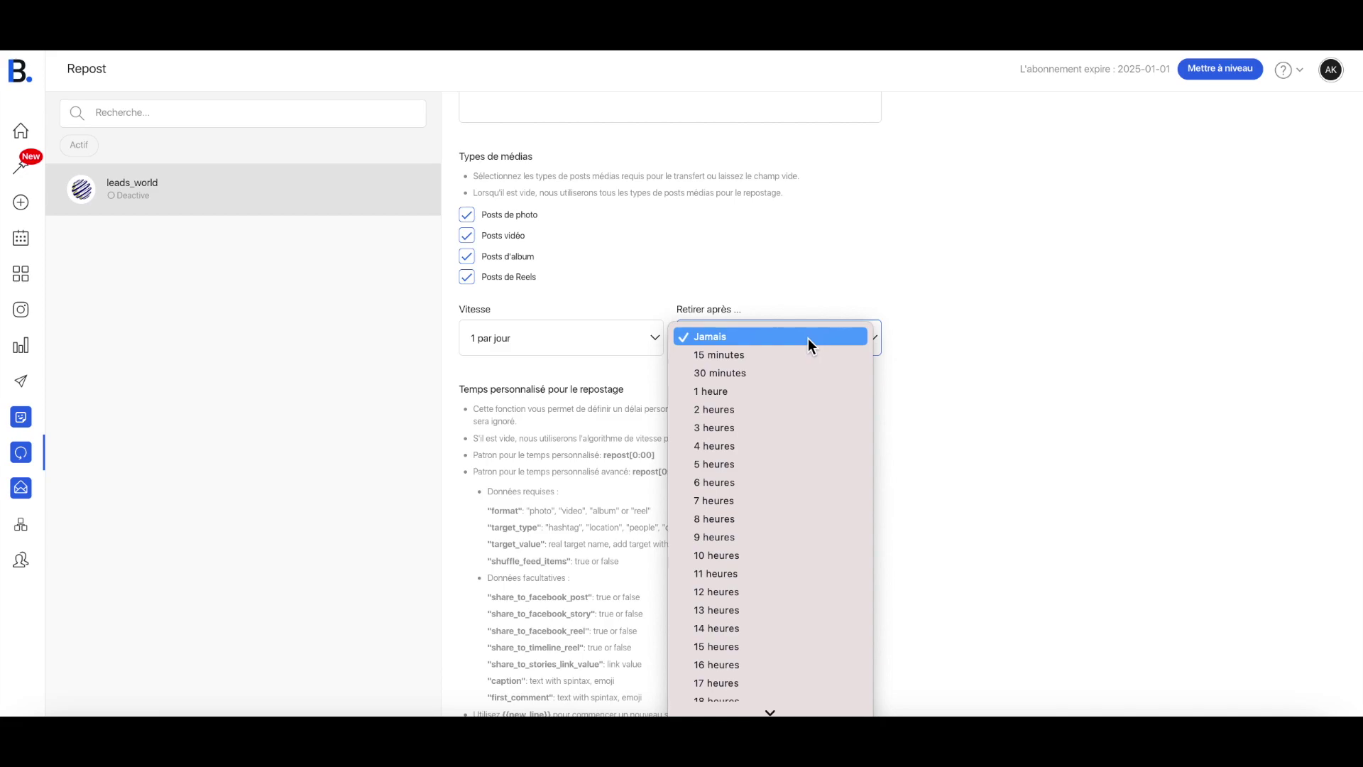
pyautogui.click(917, 389)
# Enable the daily repost pause (Pause reposte tous les jours) below the custom repost time settings
pyautogui.scroll(-2, 760, 440)
pyautogui.scroll(-3, 760, 440)
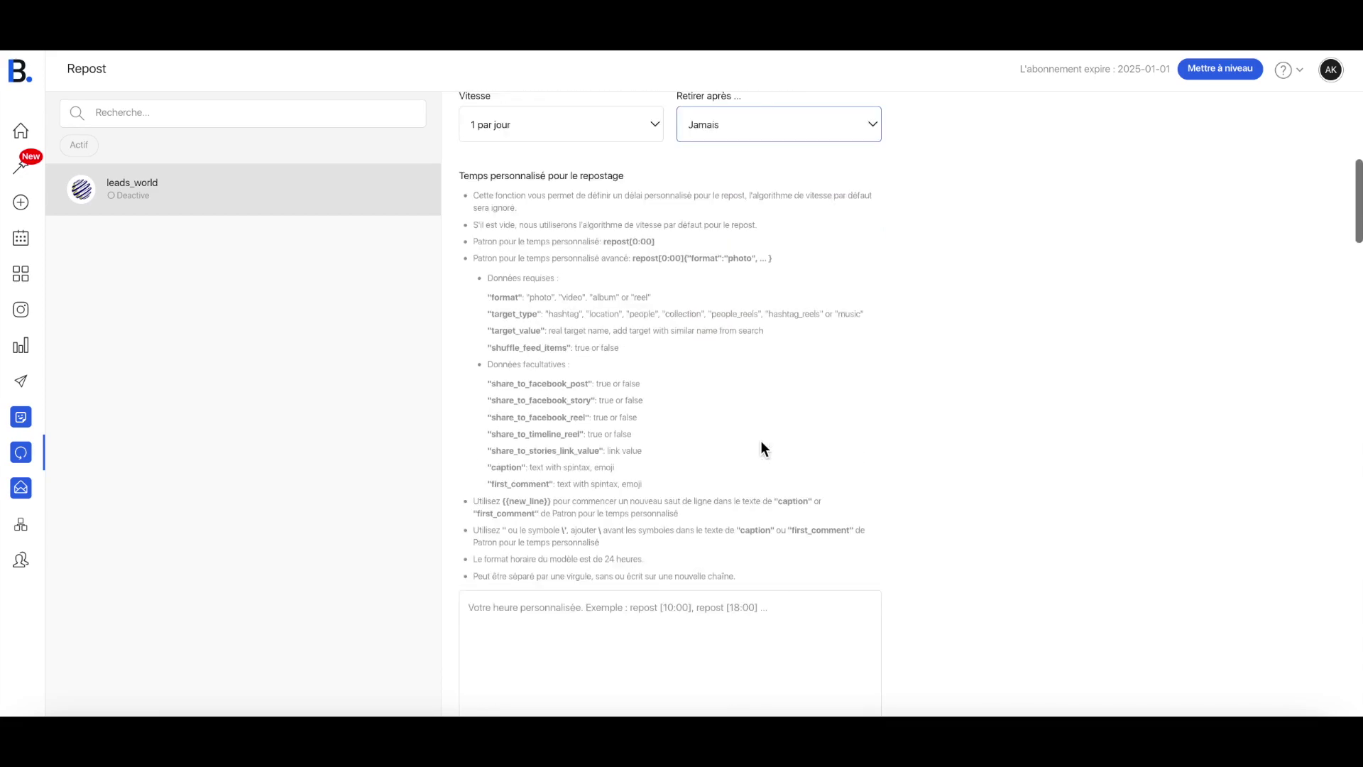
pyautogui.scroll(1, 760, 440)
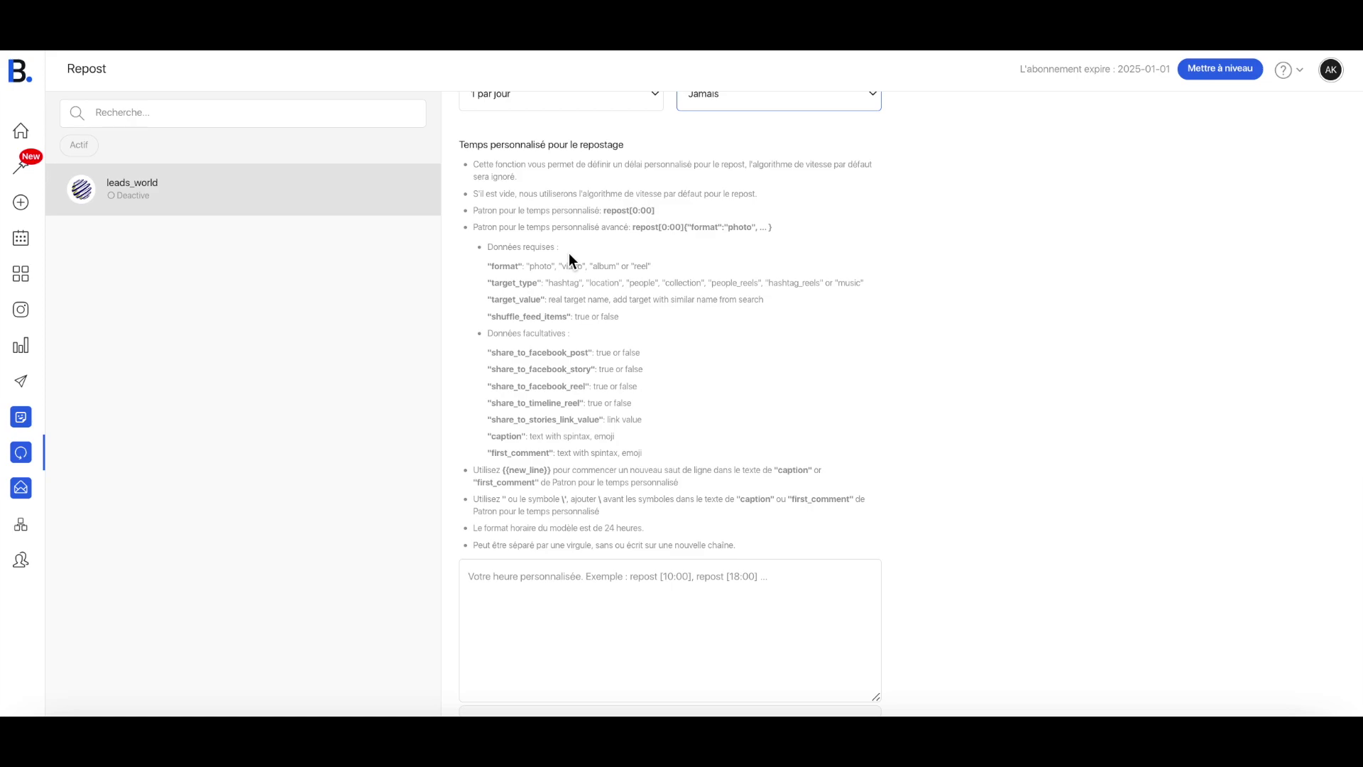
pyautogui.scroll(-6, 569, 253)
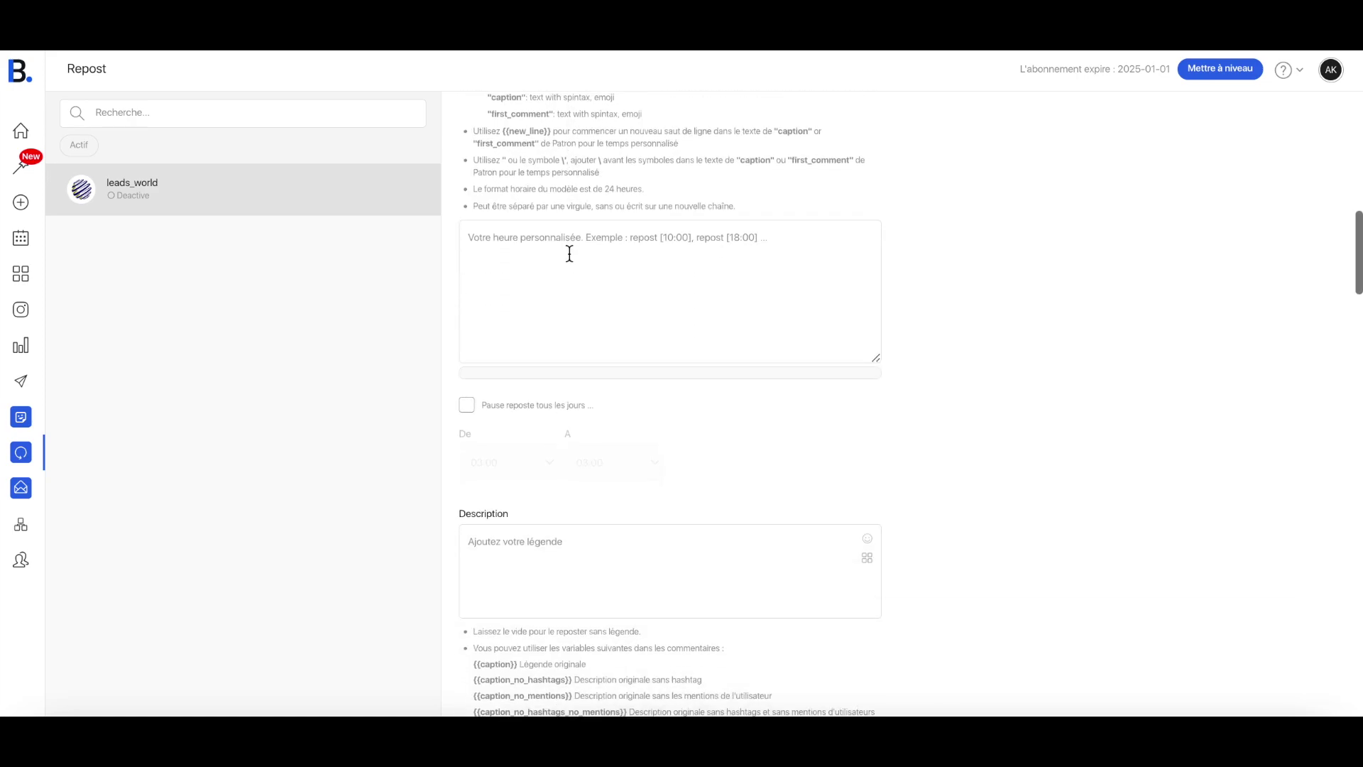
pyautogui.click(466, 285)
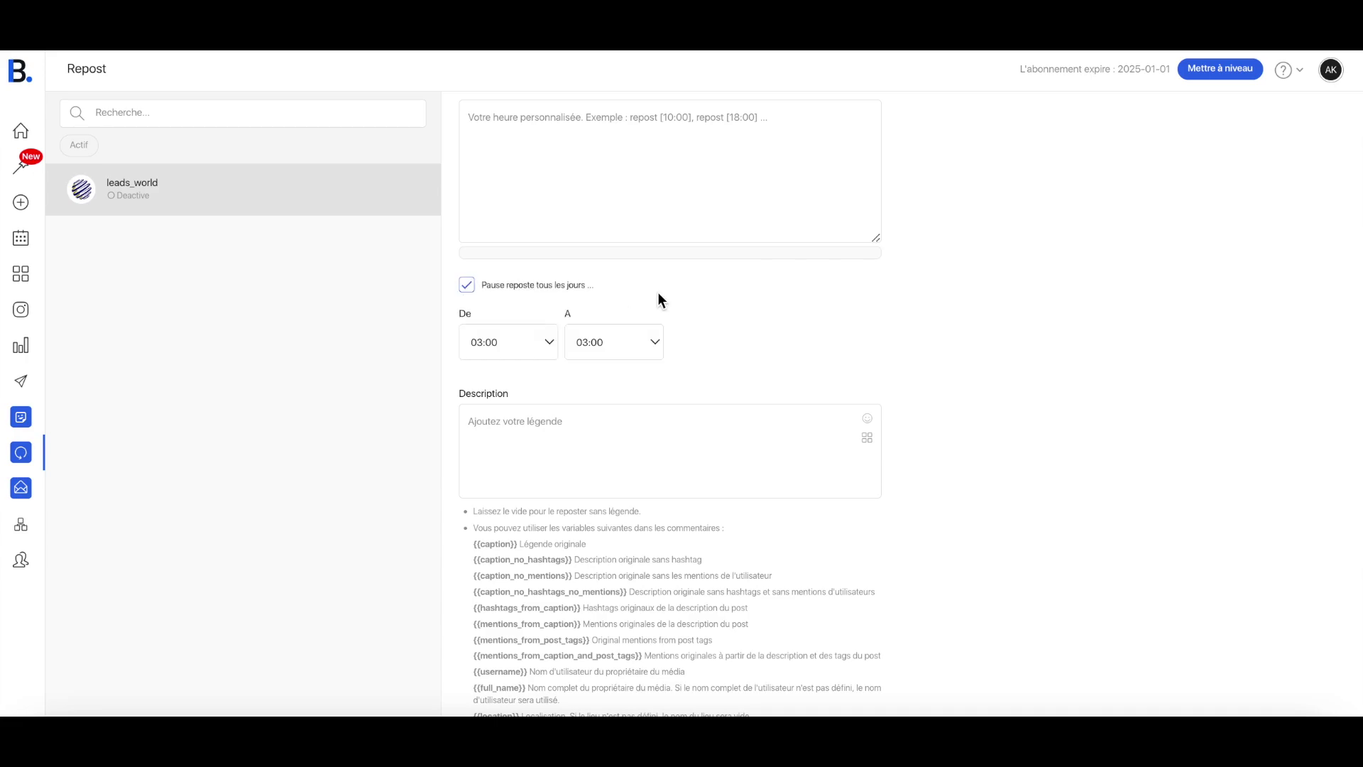
# Examine the Description variables, the description filter, the user blacklist and the original caption search-and-replace settings
pyautogui.scroll(-4, 658, 292)
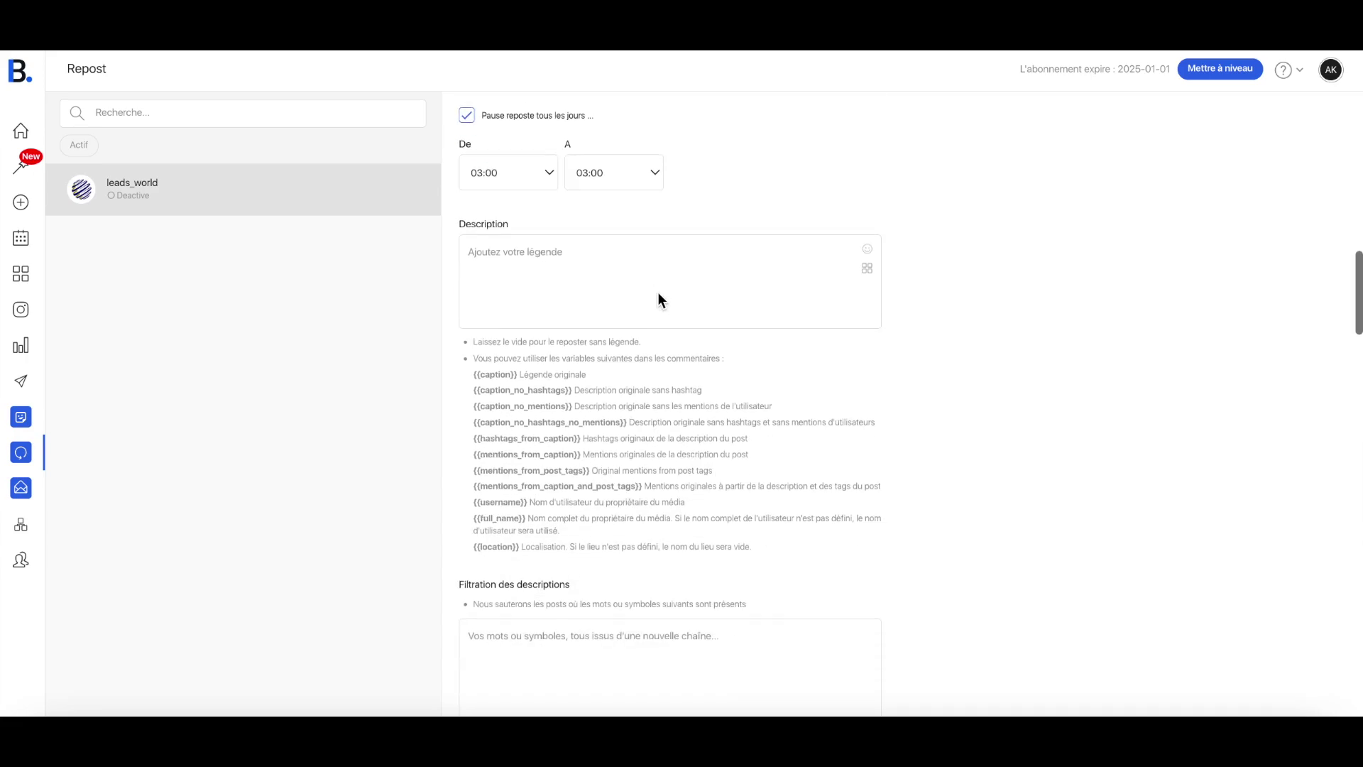
pyautogui.click(577, 140)
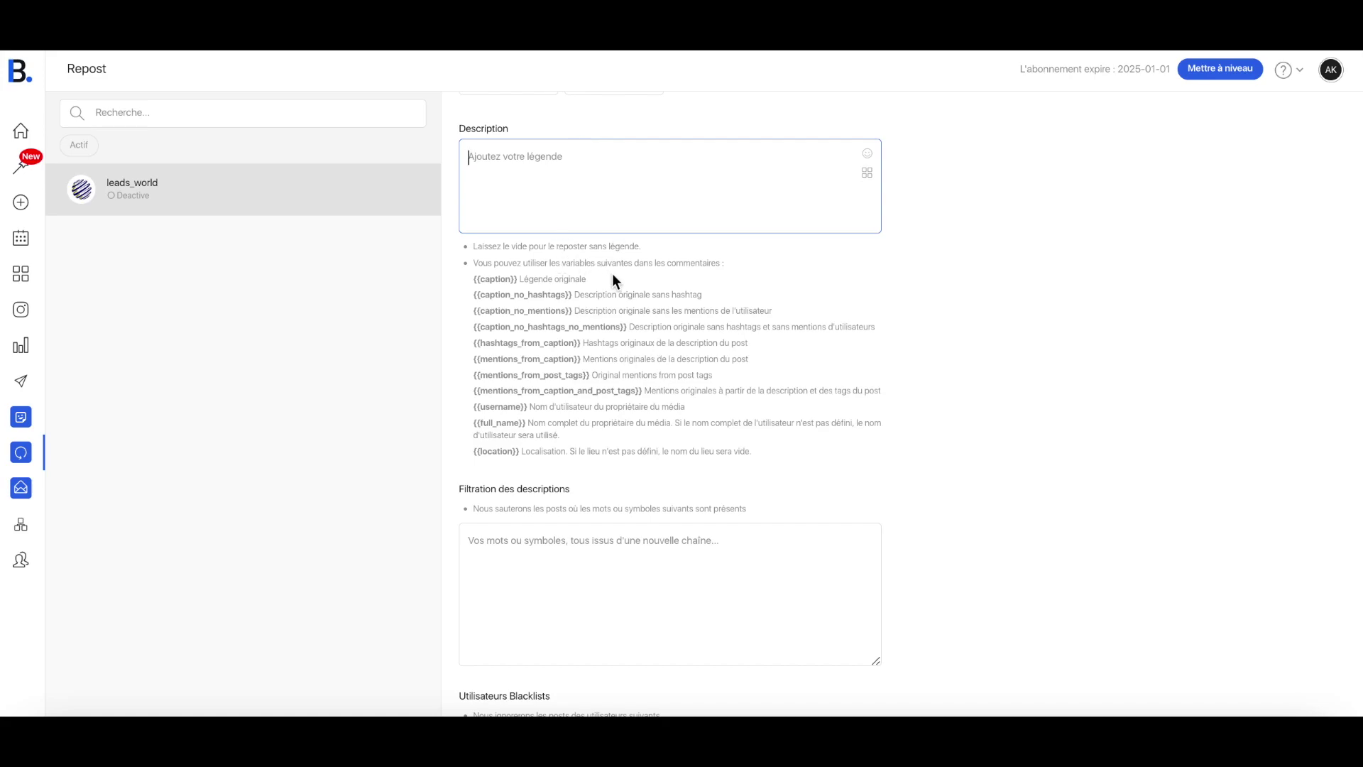
pyautogui.scroll(-3, 557, 402)
pyautogui.scroll(-2, 556, 402)
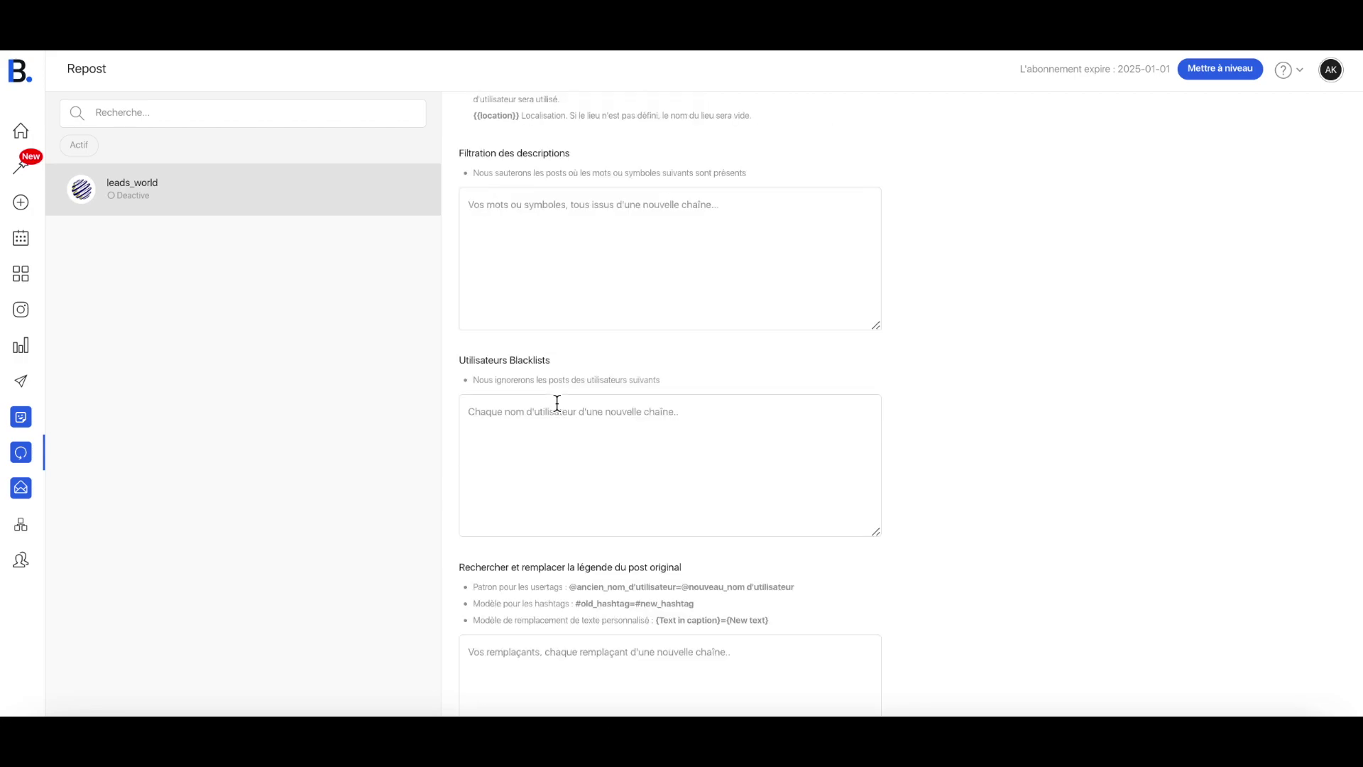
pyautogui.click(580, 219)
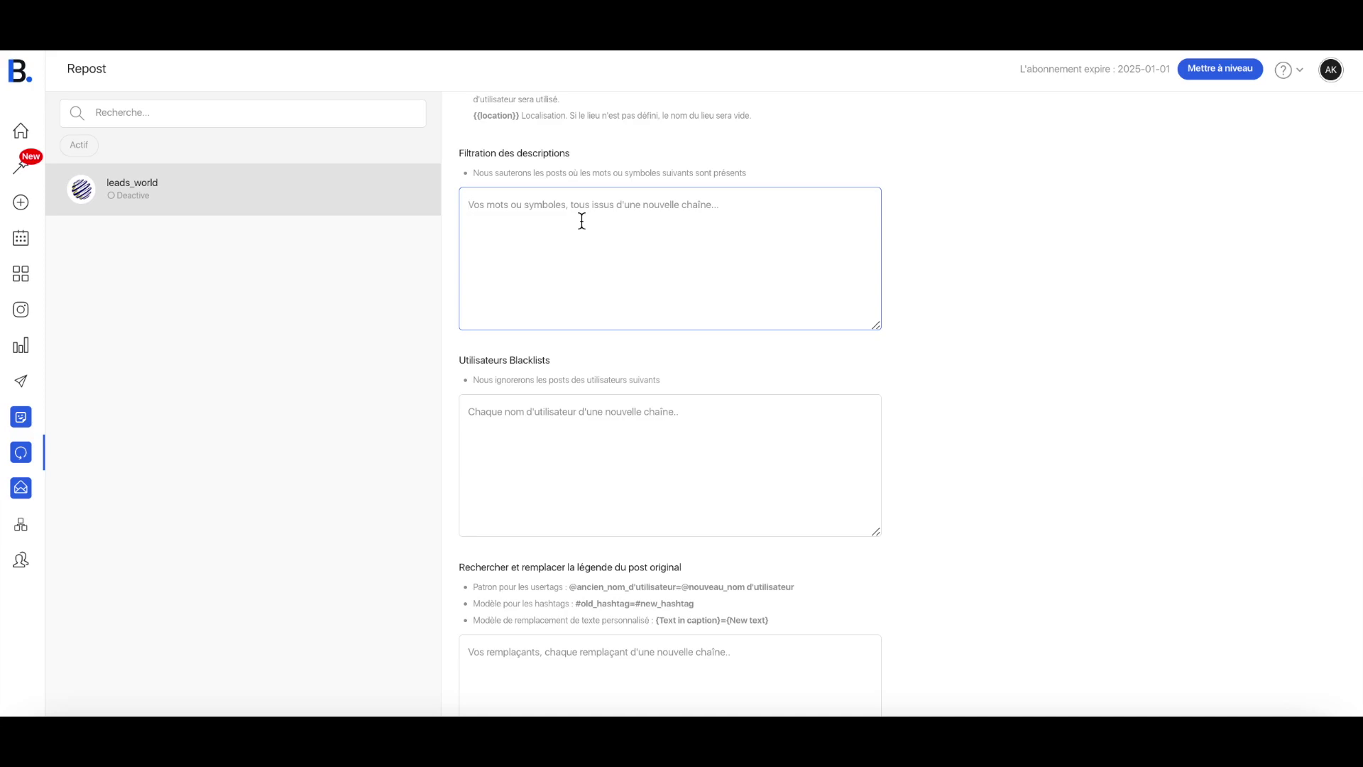
pyautogui.click(512, 512)
pyautogui.scroll(-2, 512, 513)
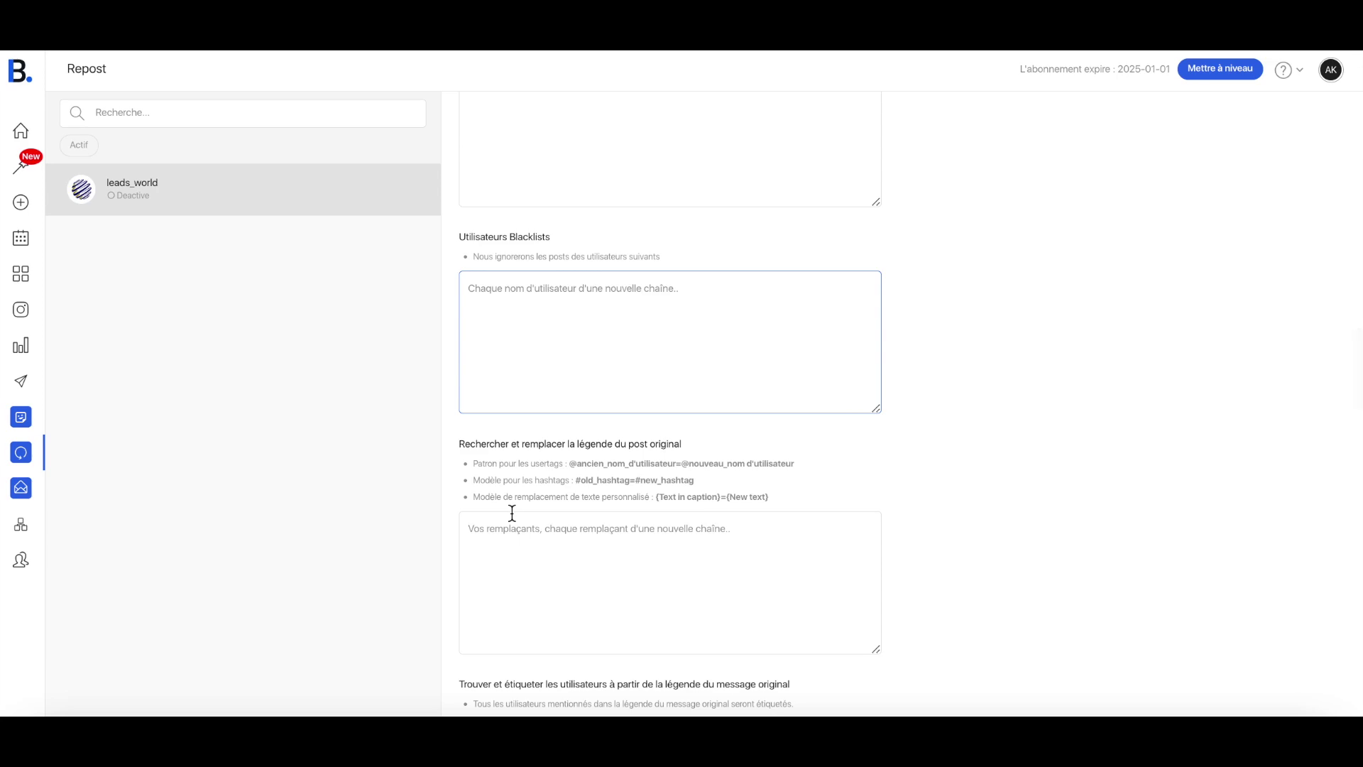
pyautogui.scroll(-1, 512, 513)
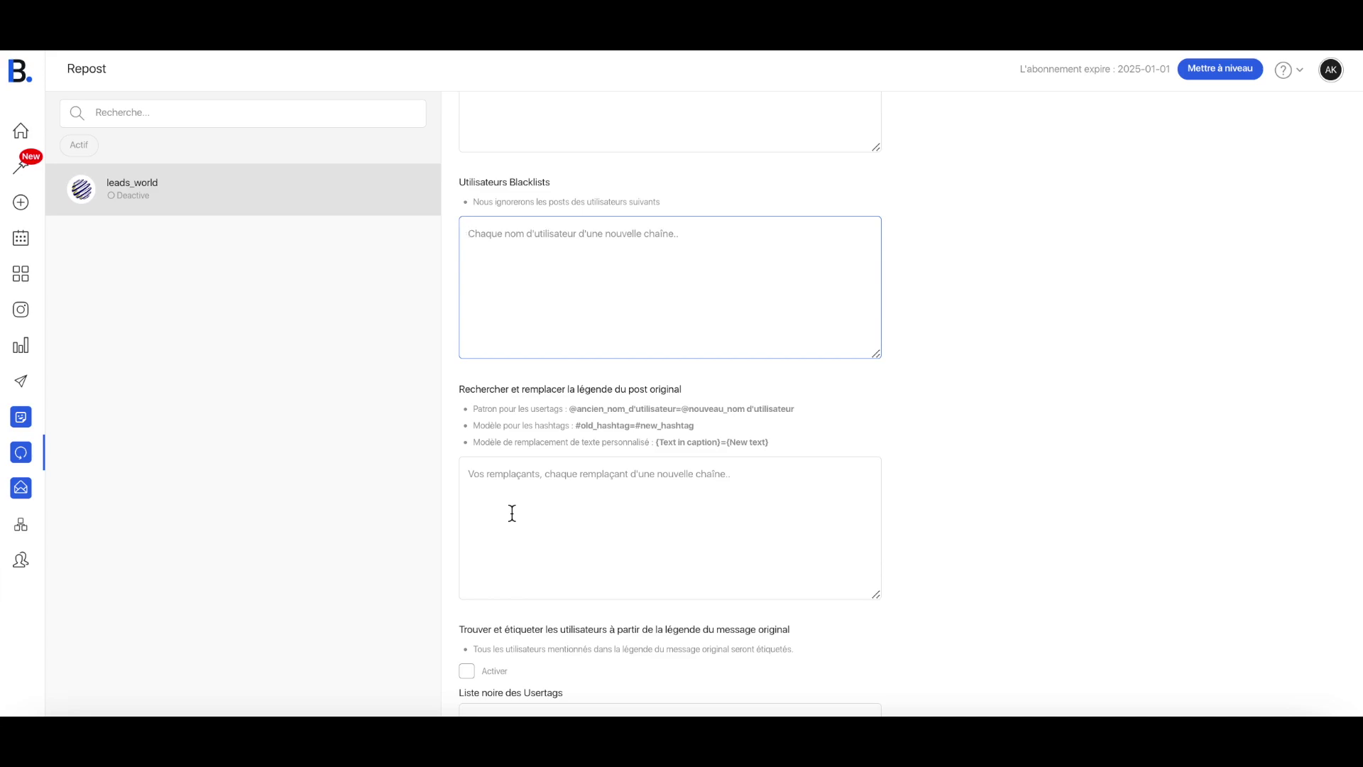
pyautogui.scroll(-3, 512, 513)
pyautogui.click(545, 365)
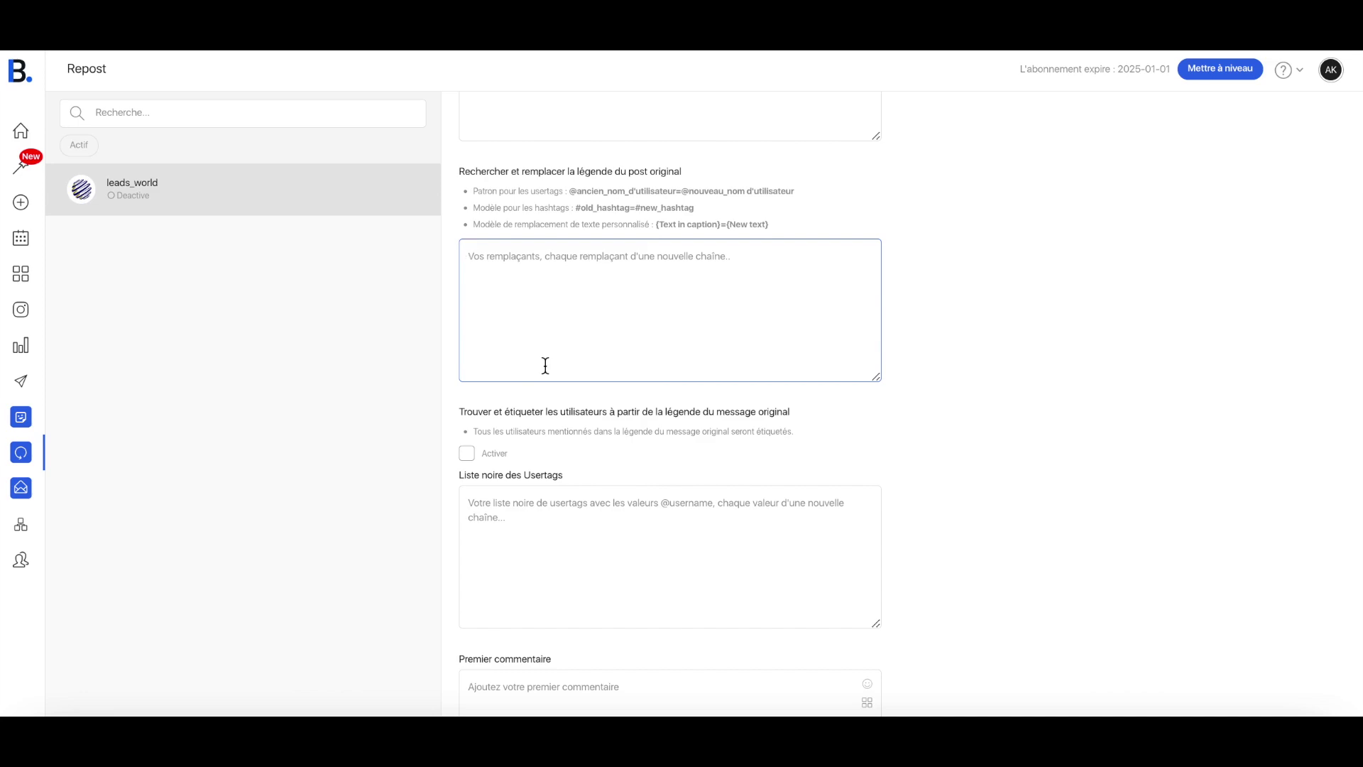
# Enable finding and tagging the users mentioned in the original post's caption
pyautogui.scroll(-3, 545, 365)
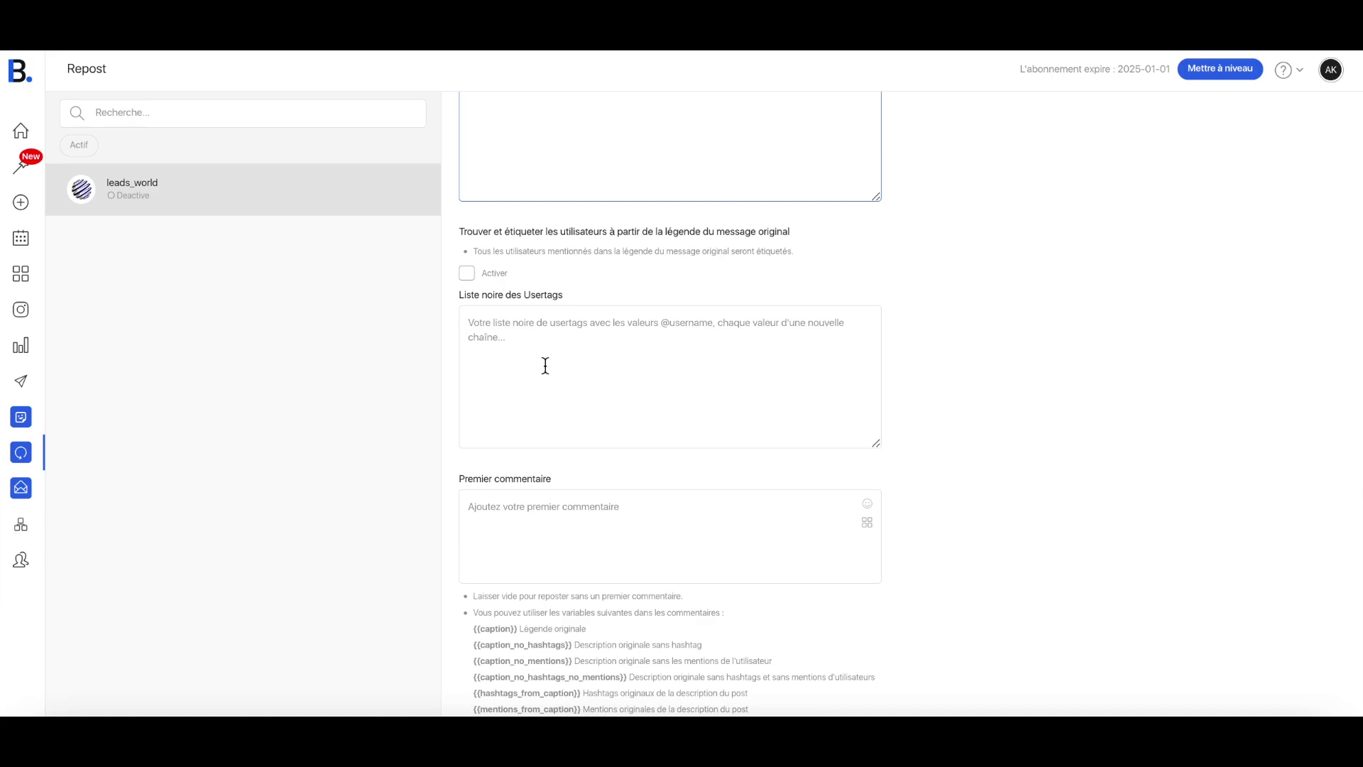
pyautogui.click(463, 278)
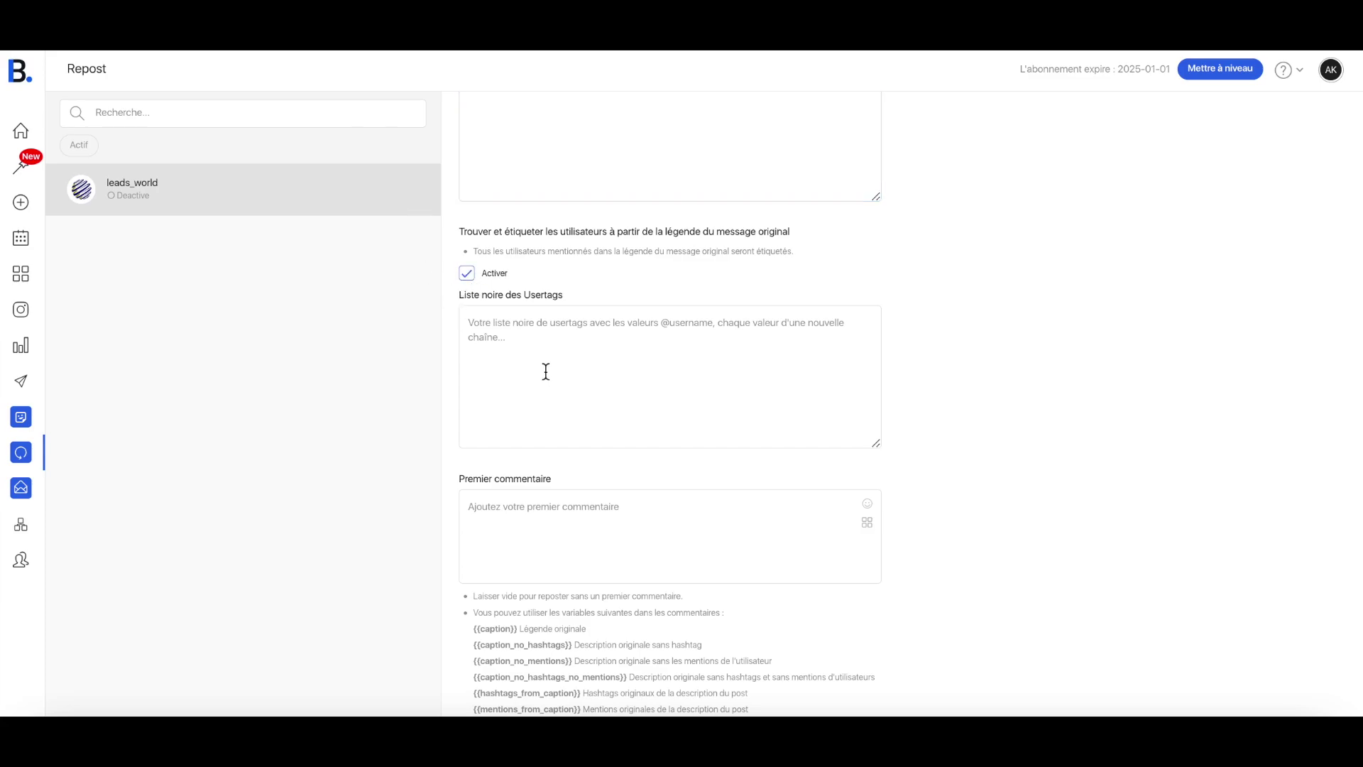
# Examine the first comment field, the comment, like, play and view filters, and the language filtration field
pyautogui.scroll(-5, 546, 372)
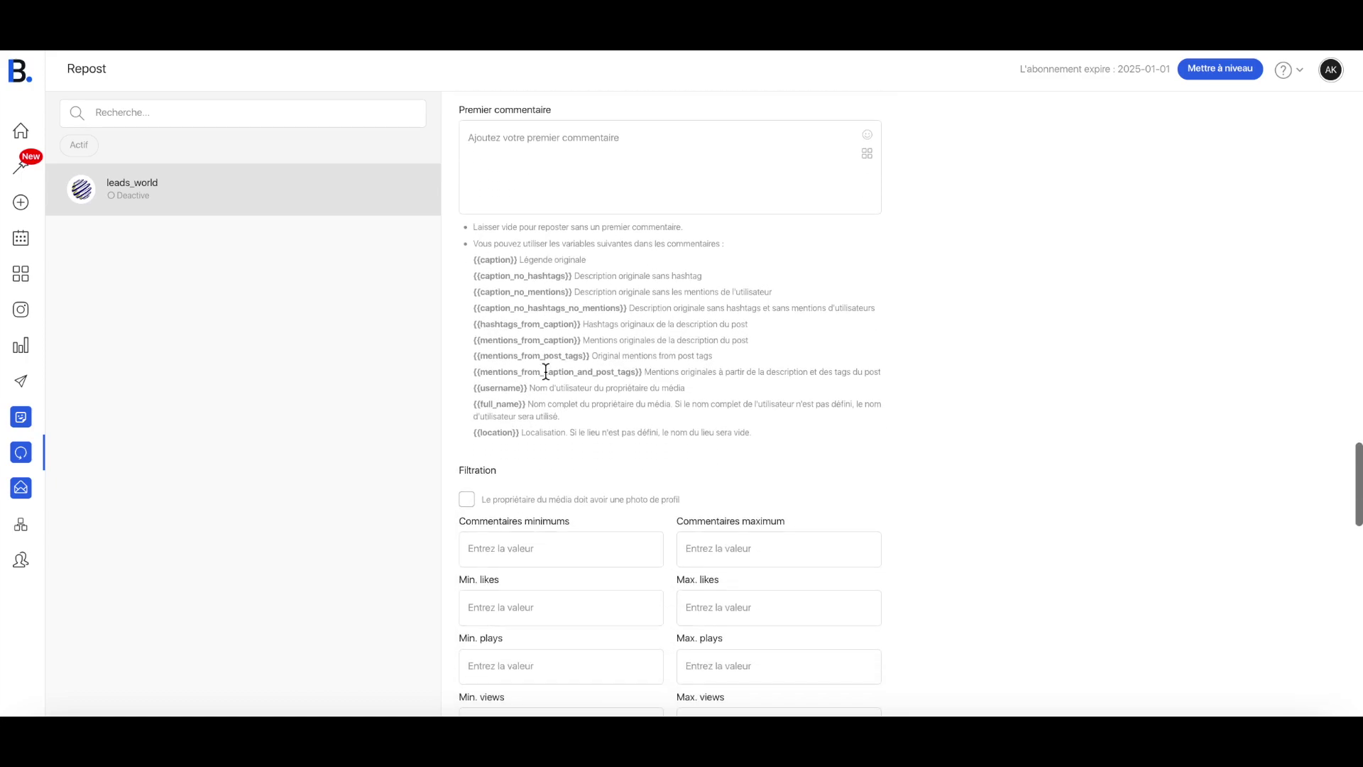
pyautogui.click(534, 173)
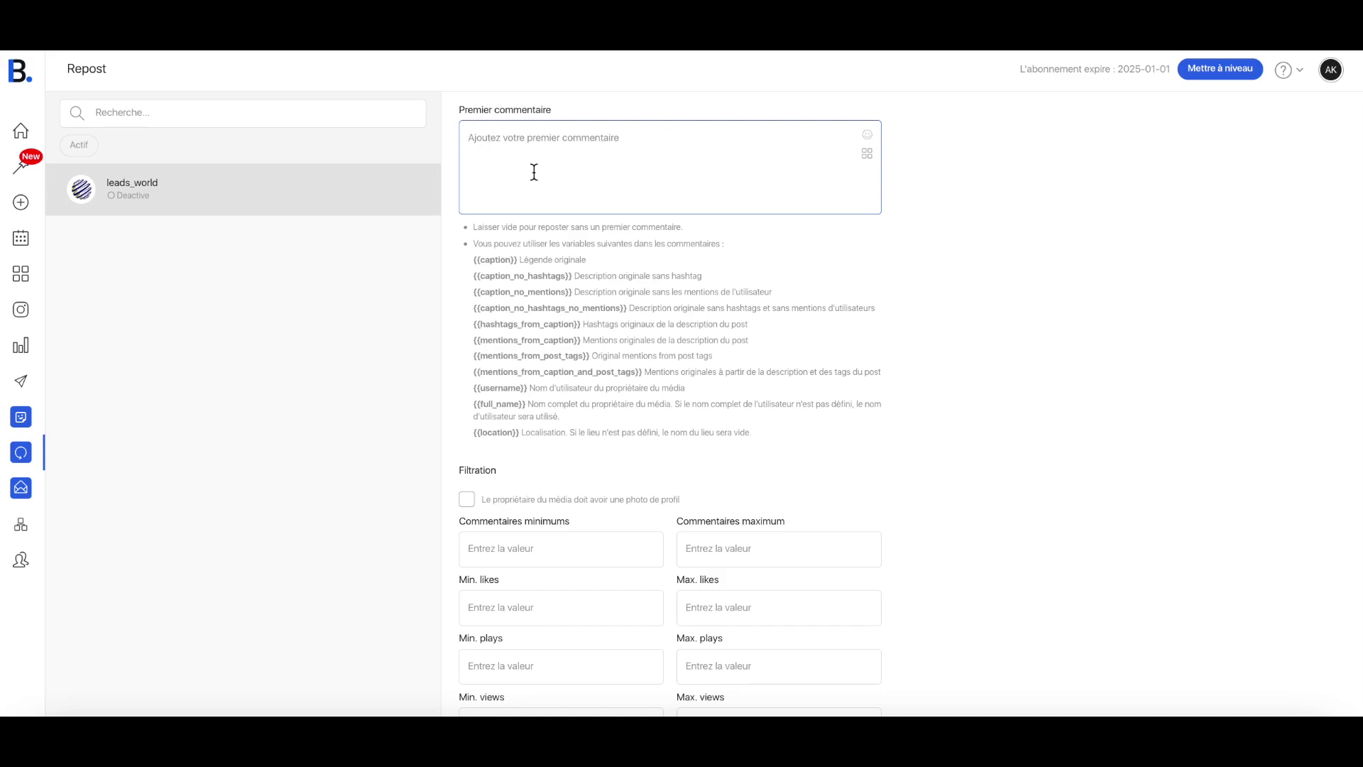
pyautogui.scroll(-3, 534, 173)
pyautogui.scroll(-2, 534, 173)
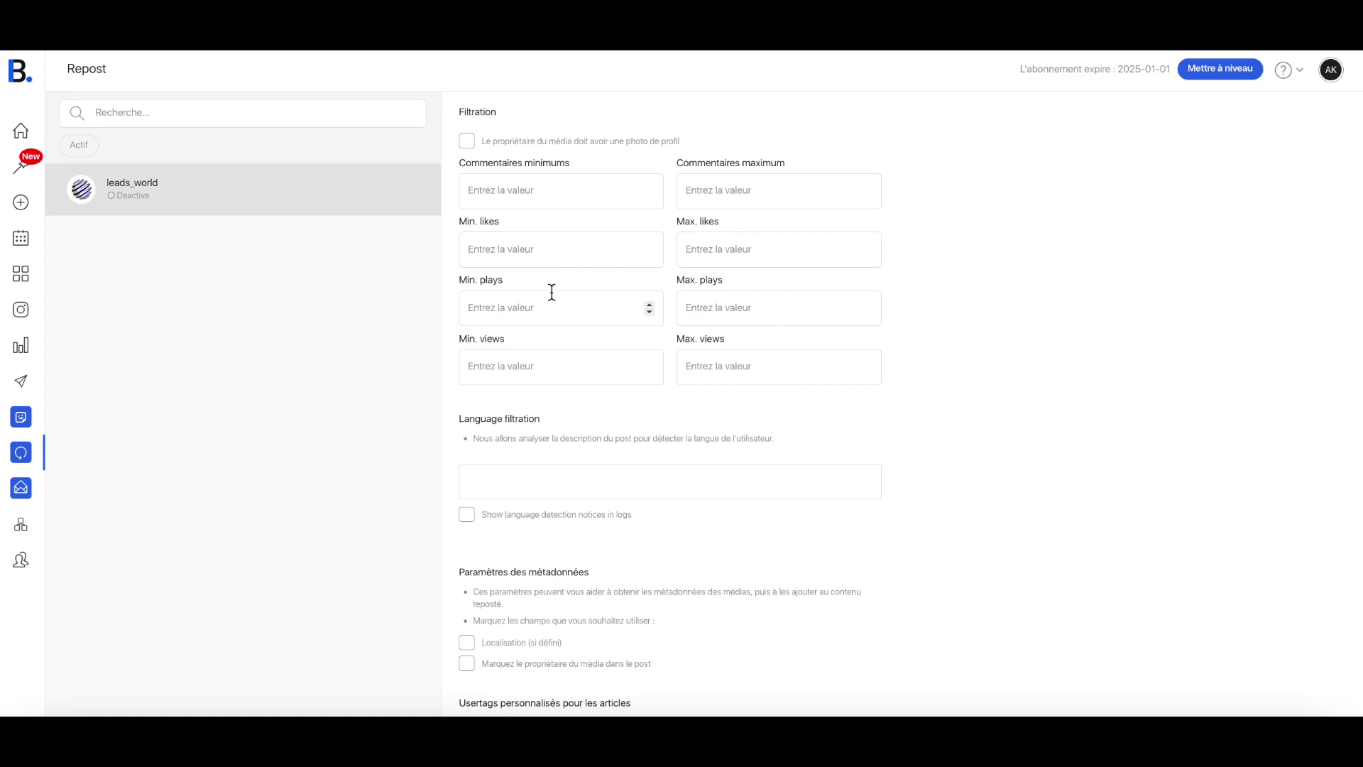
pyautogui.click(561, 193)
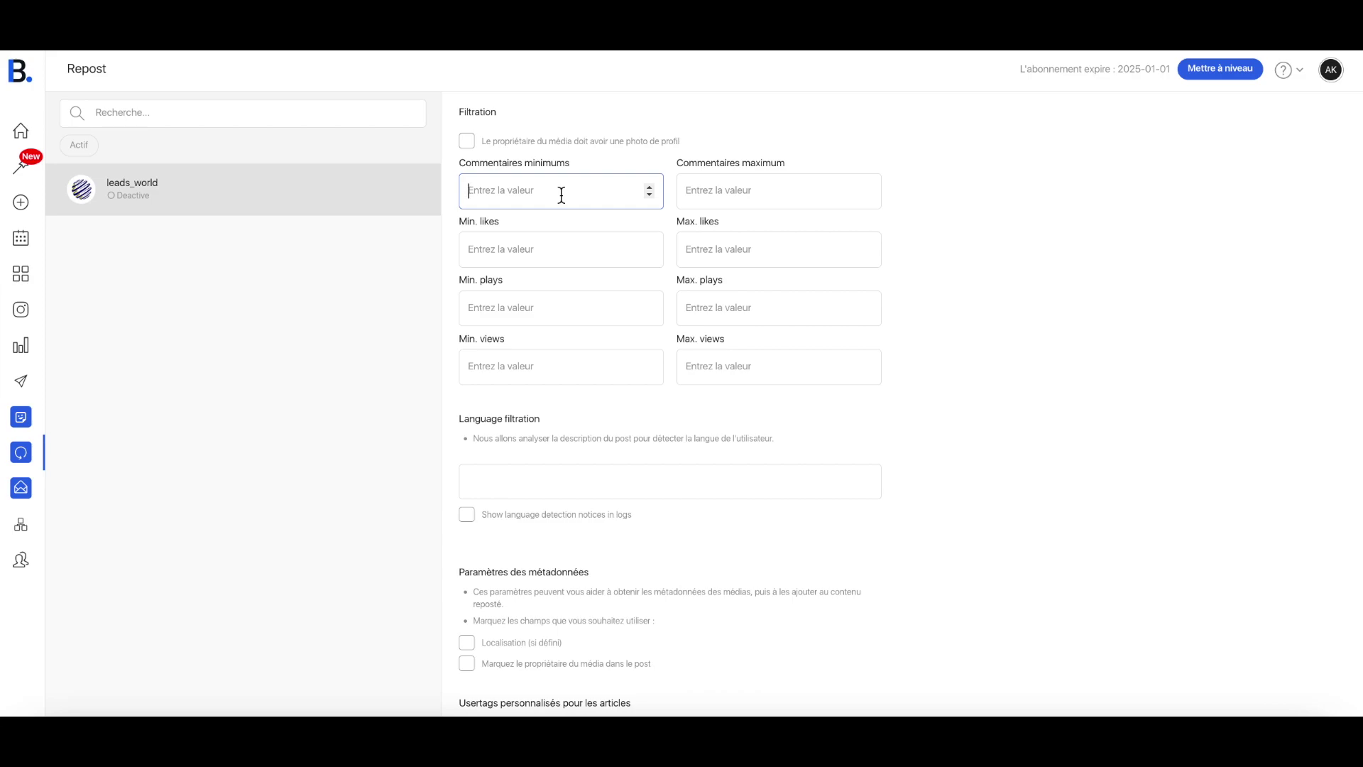
pyautogui.scroll(-2, 561, 194)
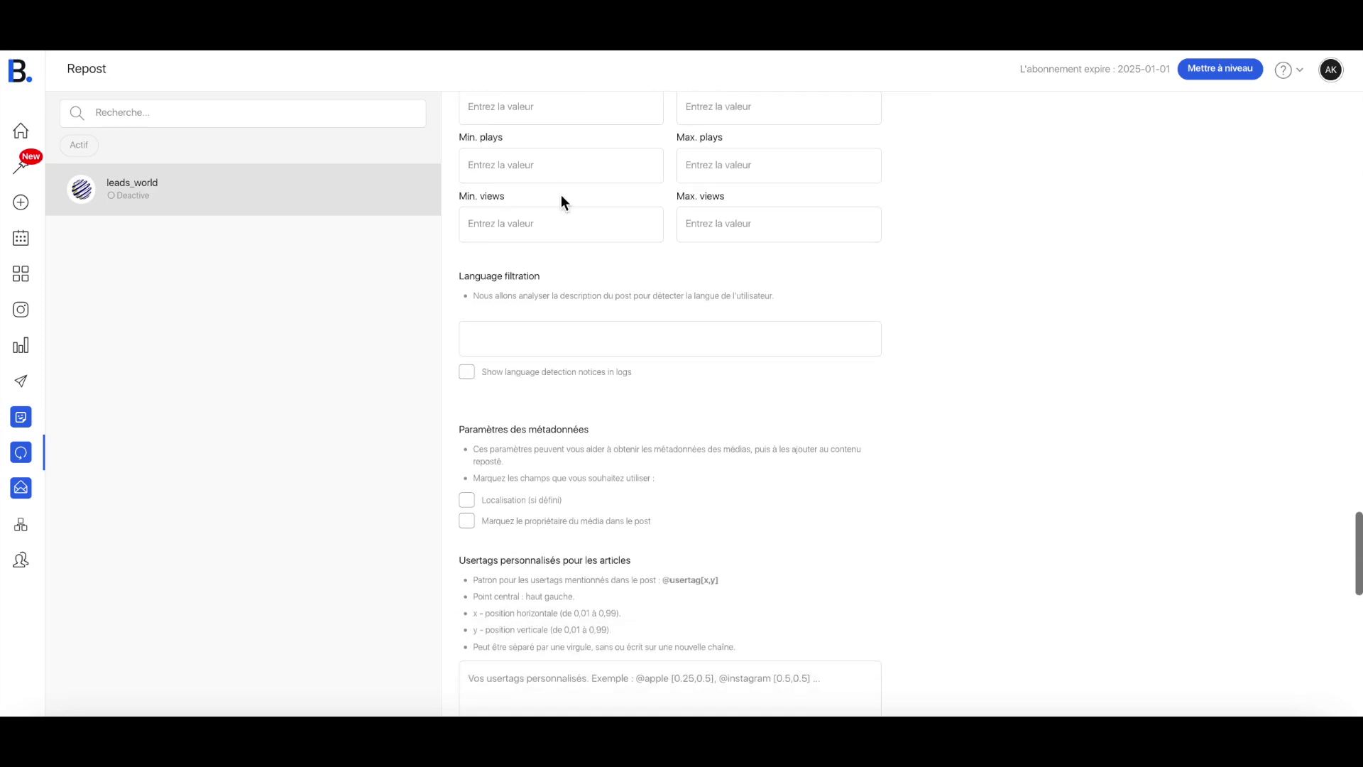
pyautogui.click(557, 345)
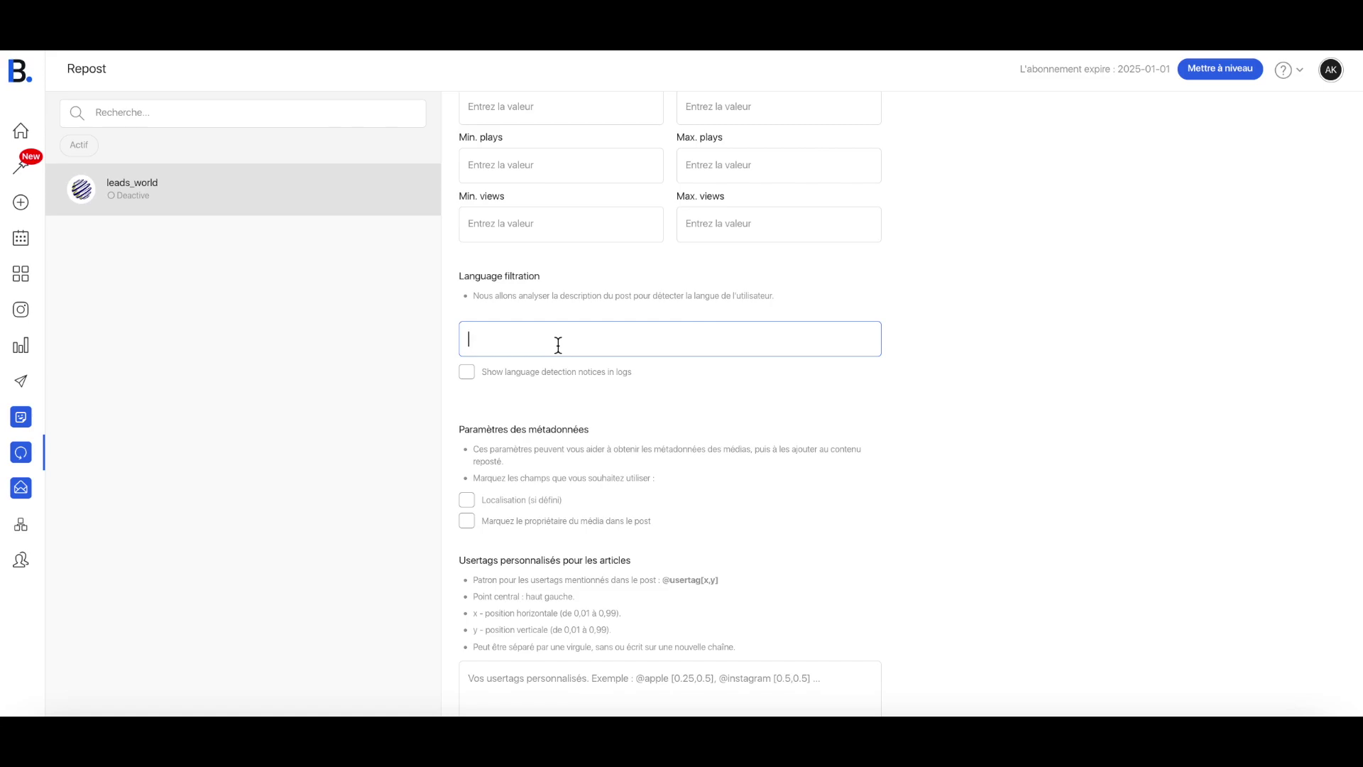
# Enable both metadata options for reposts: Localisation (si défini) and tagging the media owner in the post
pyautogui.scroll(-2, 558, 345)
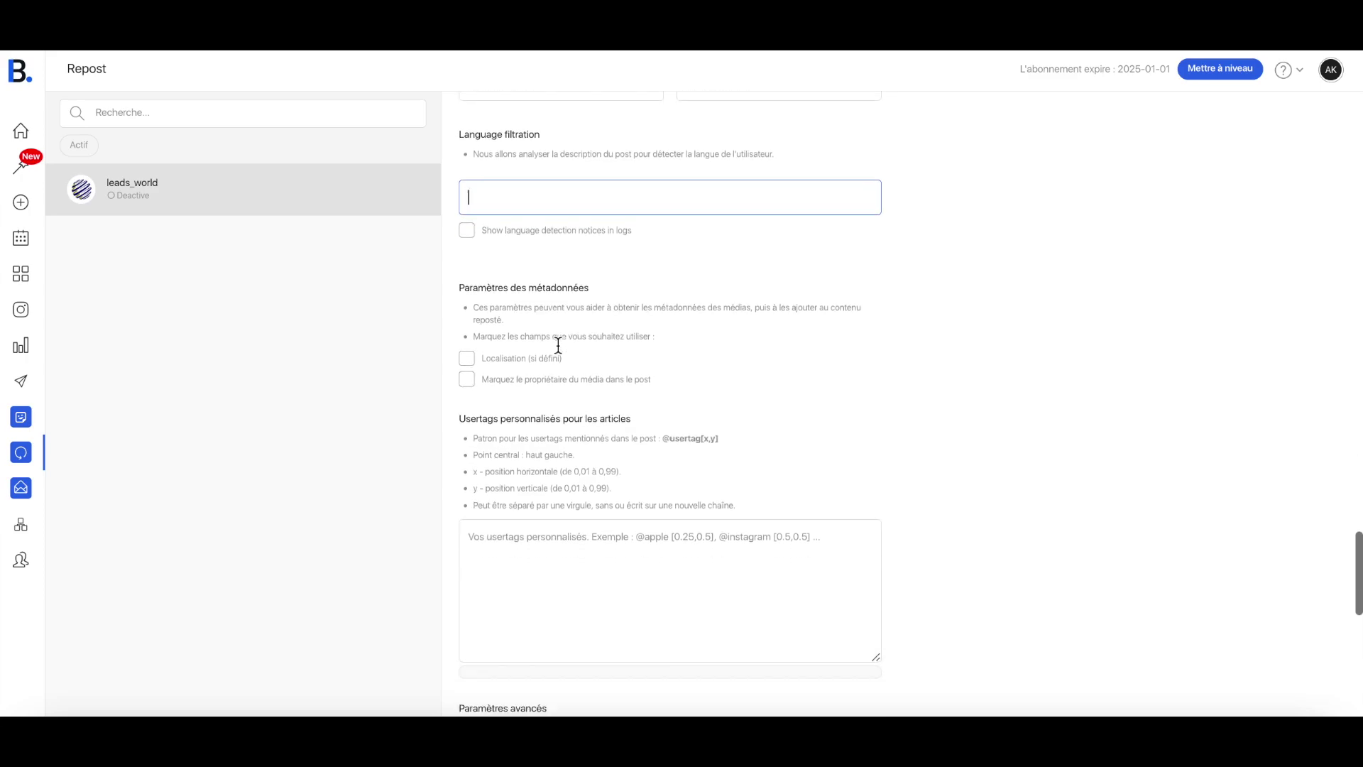
pyautogui.scroll(-1, 558, 348)
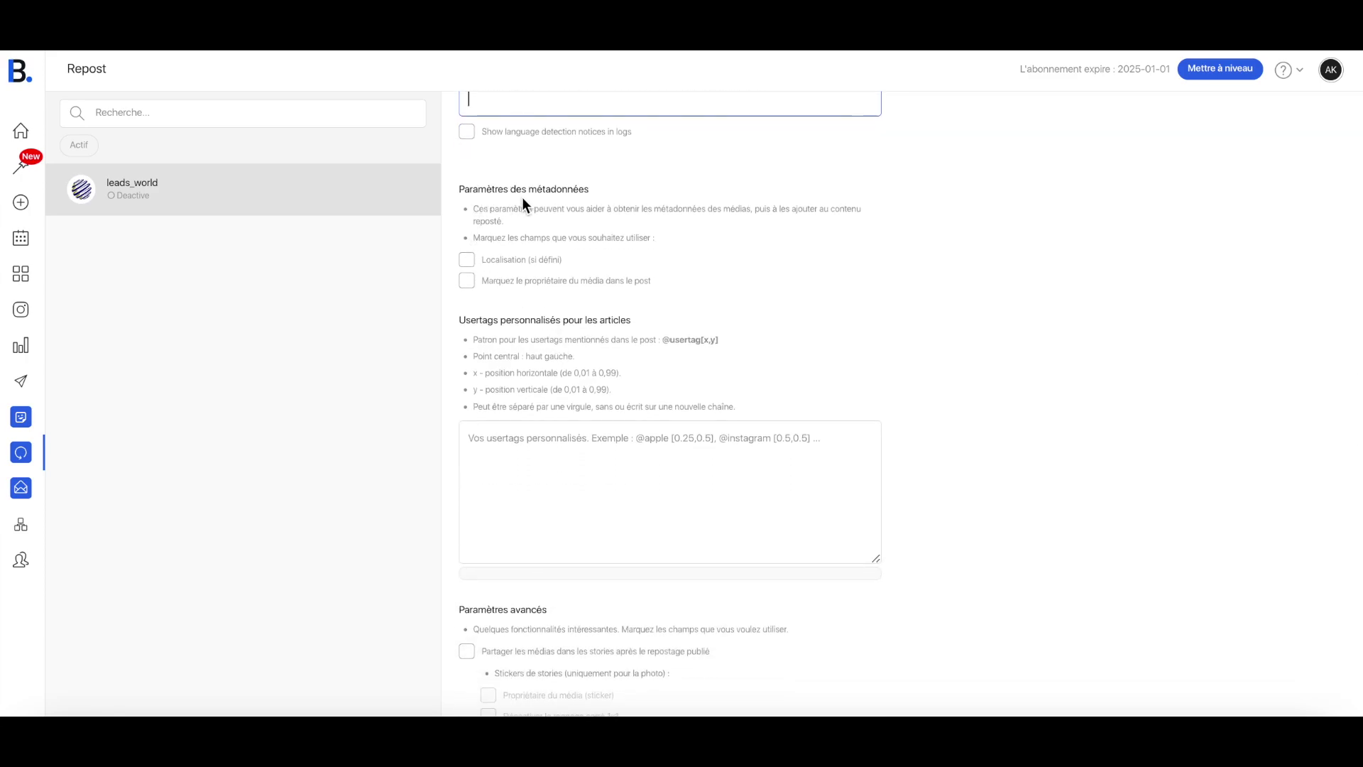
pyautogui.click(463, 262)
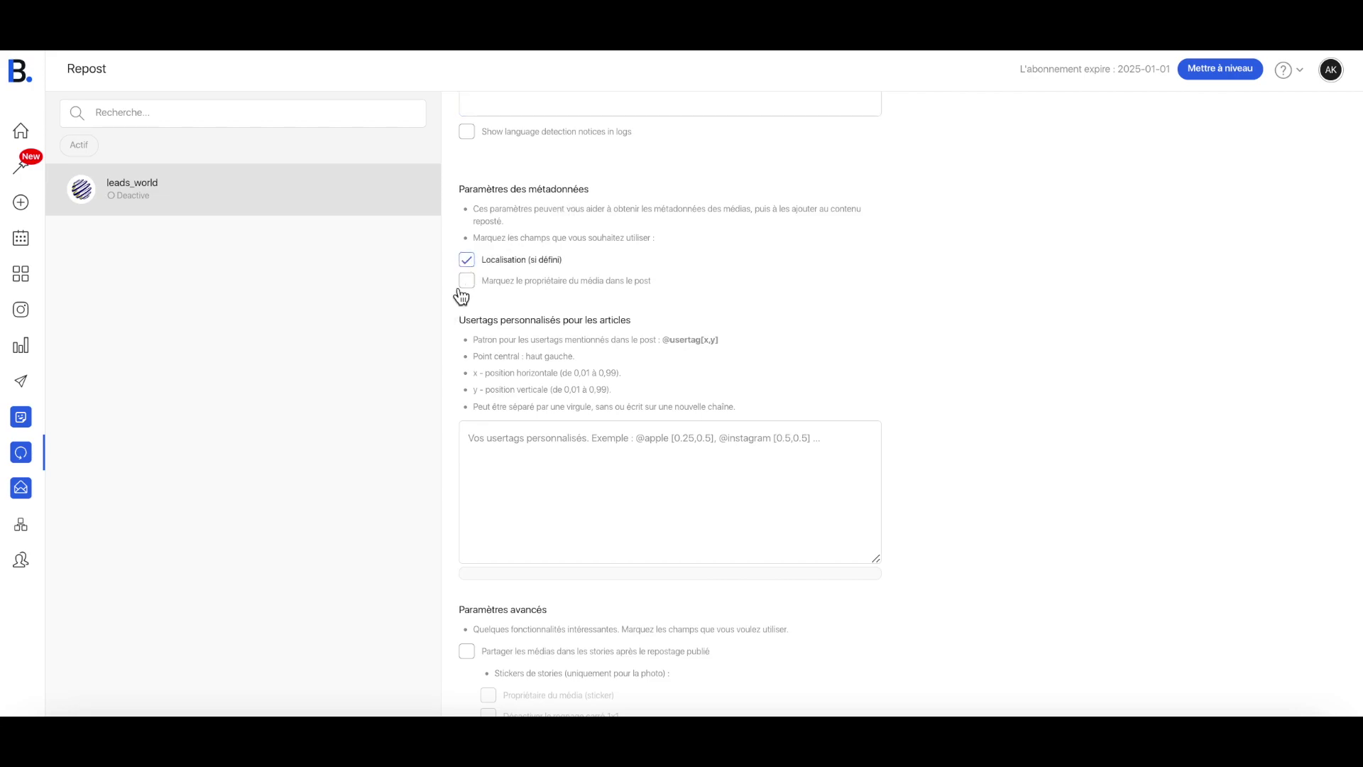
pyautogui.click(466, 284)
# Enable sharing reposted media to stories with the media owner, original location and custom hashtag stickers, and disable the 1x1 square crop
pyautogui.scroll(-3, 705, 288)
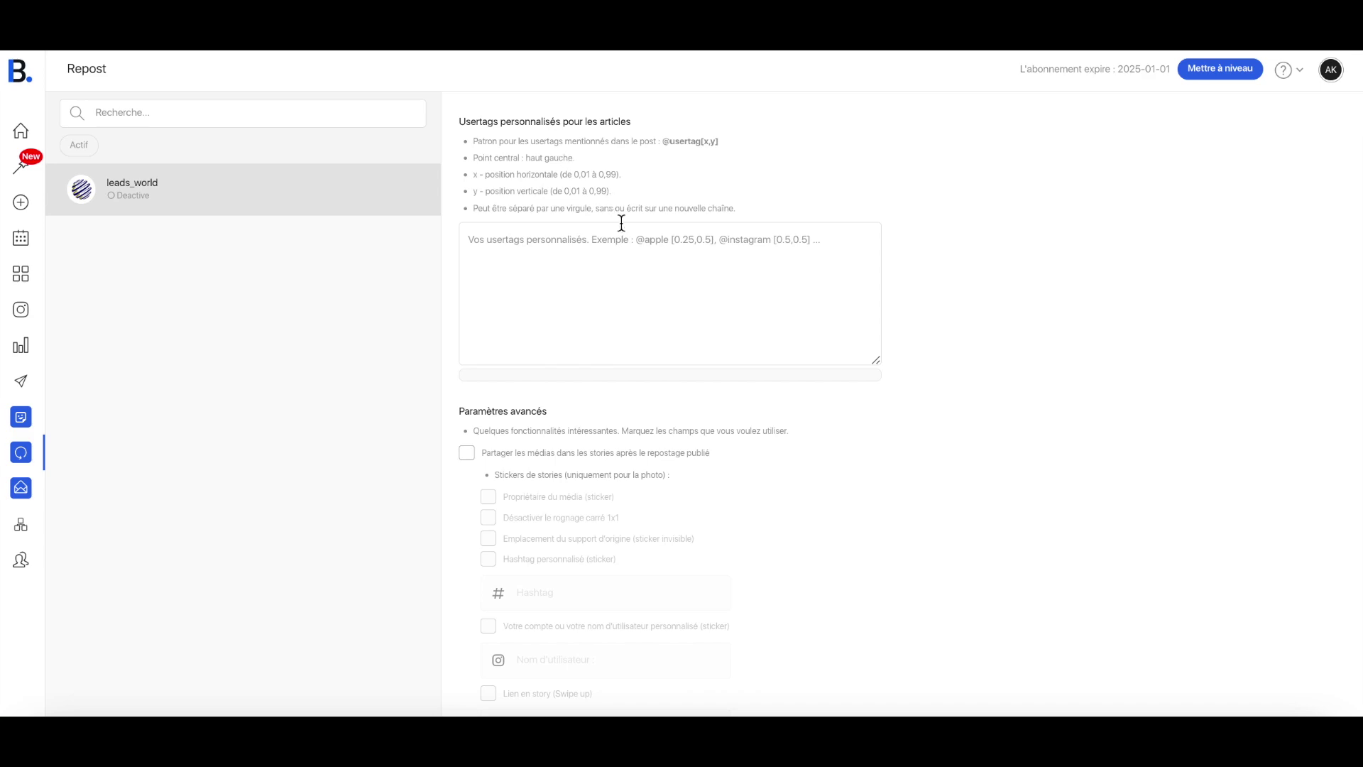
pyautogui.click(618, 243)
pyautogui.scroll(-4, 617, 244)
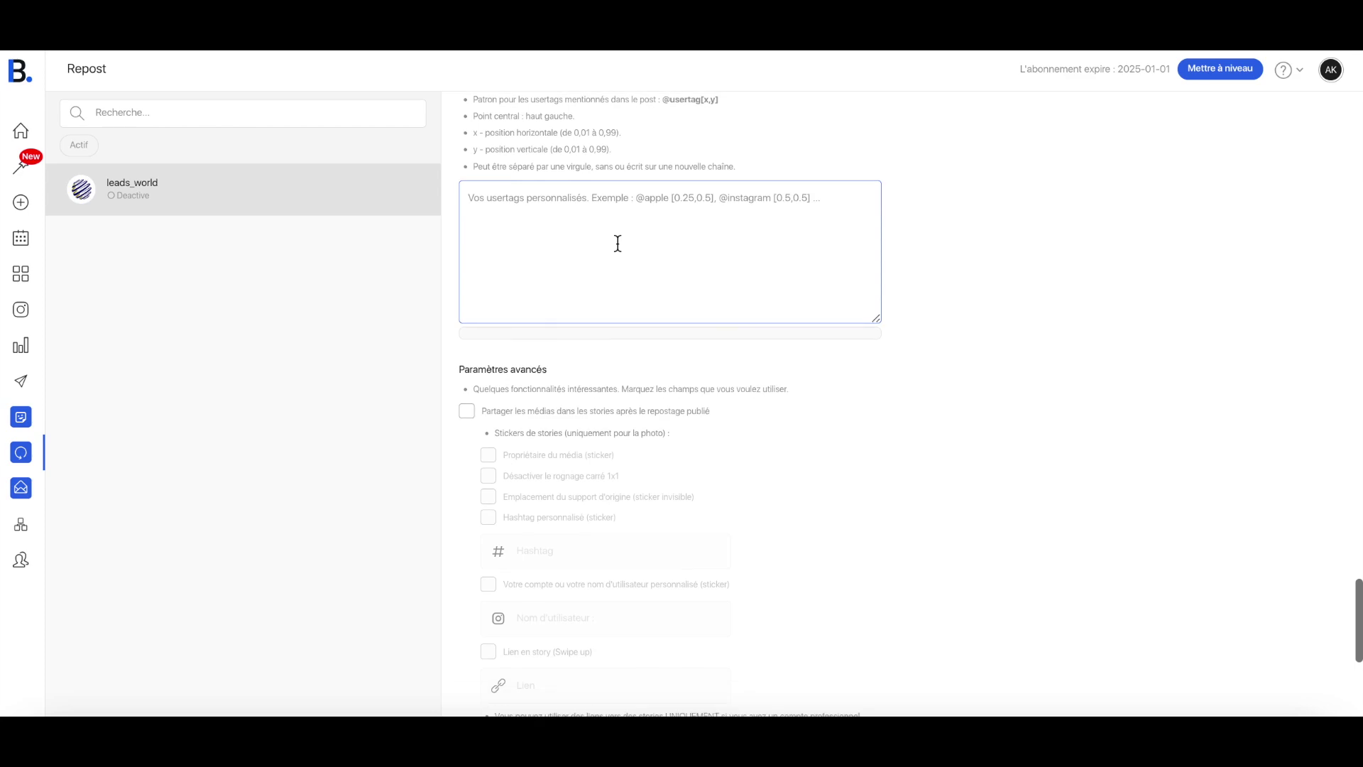
pyautogui.scroll(-2, 616, 243)
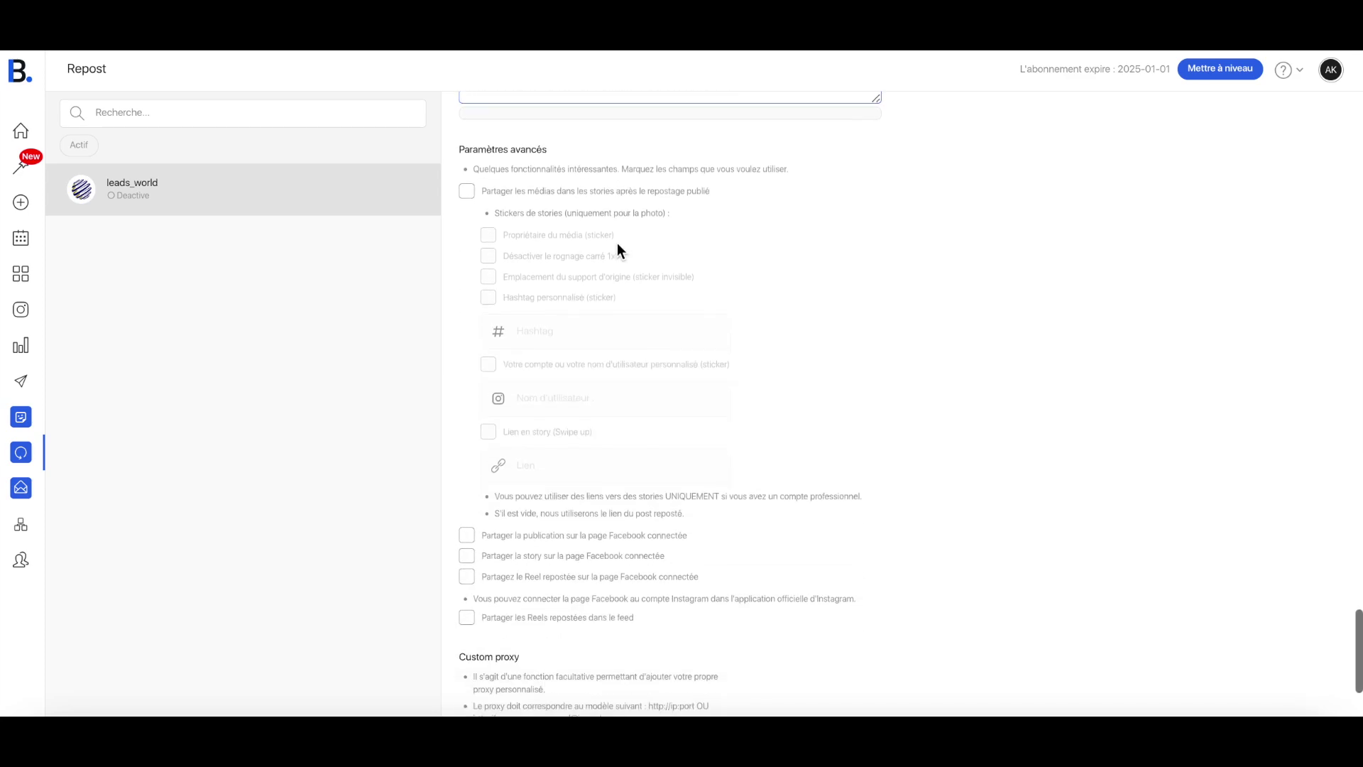
pyautogui.click(466, 186)
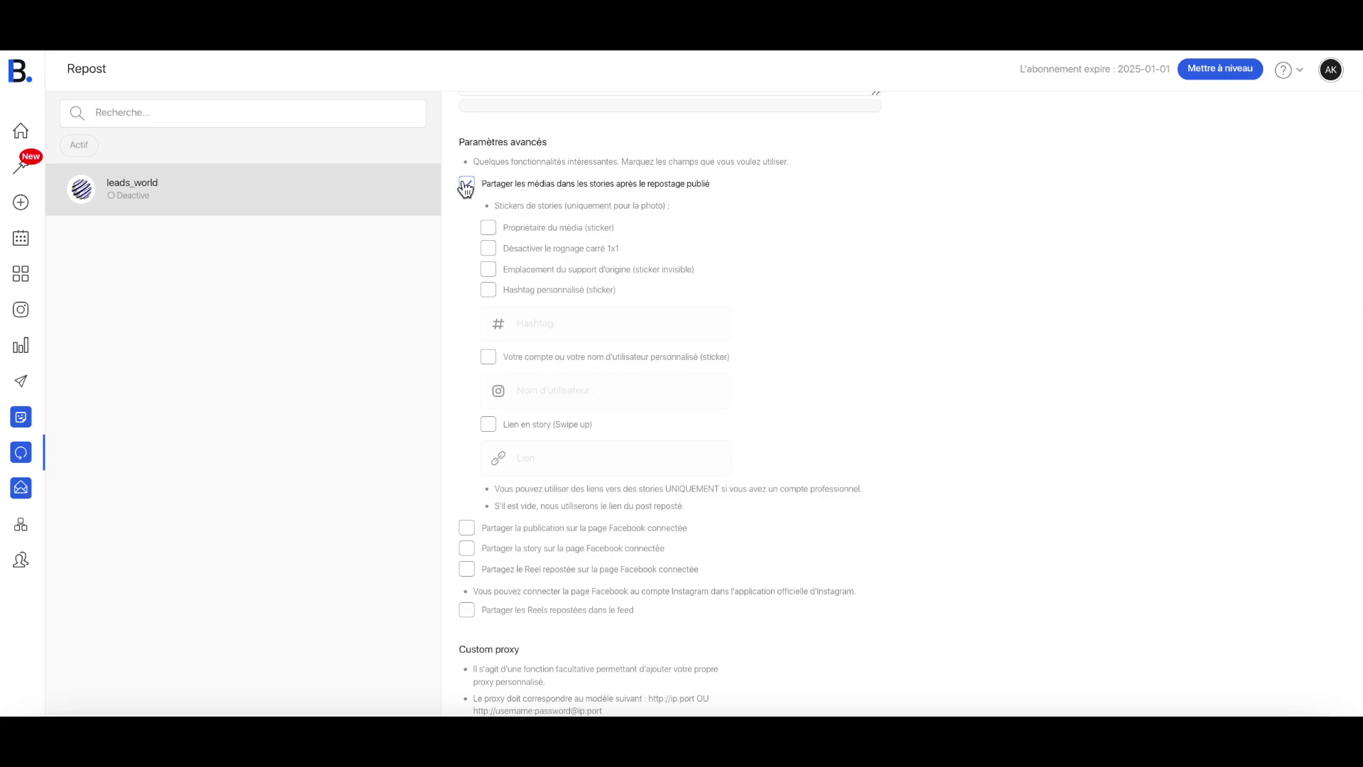
pyautogui.click(488, 229)
pyautogui.click(487, 257)
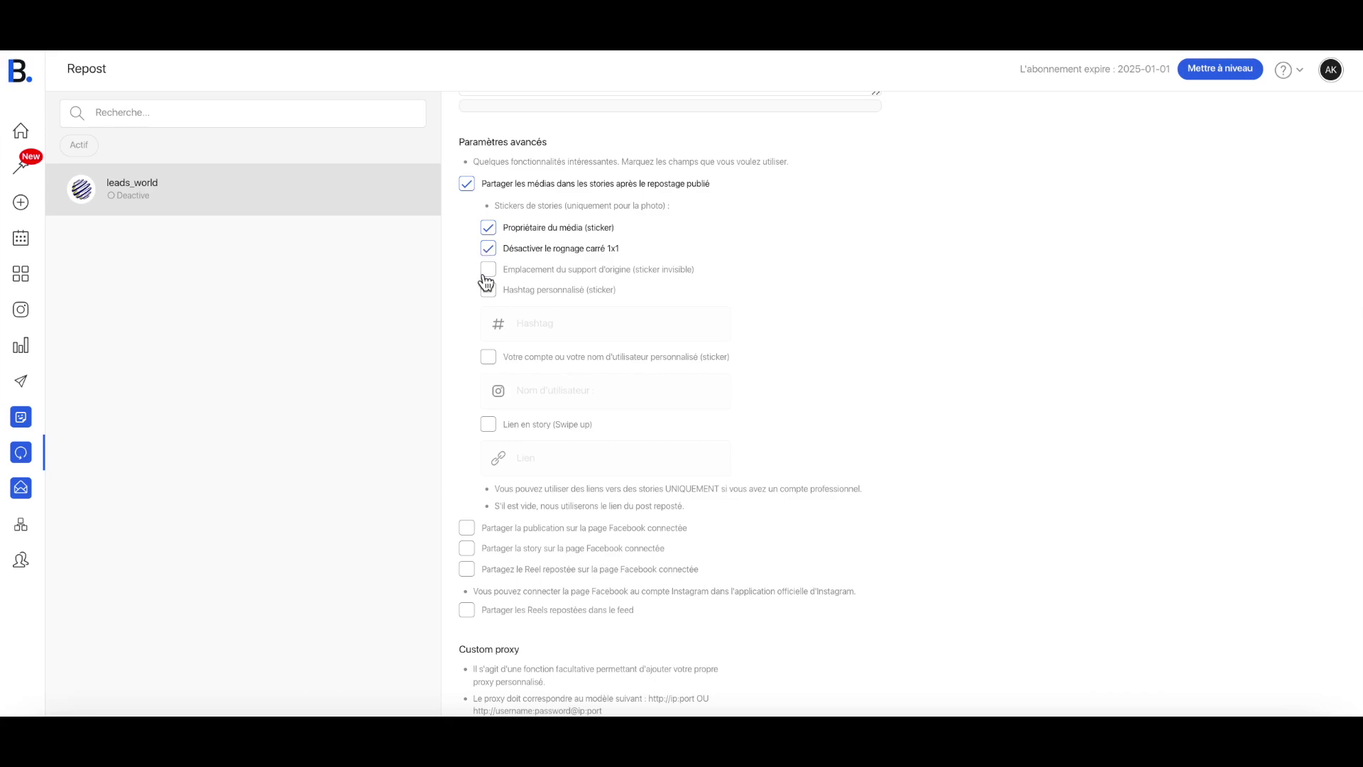
pyautogui.click(487, 273)
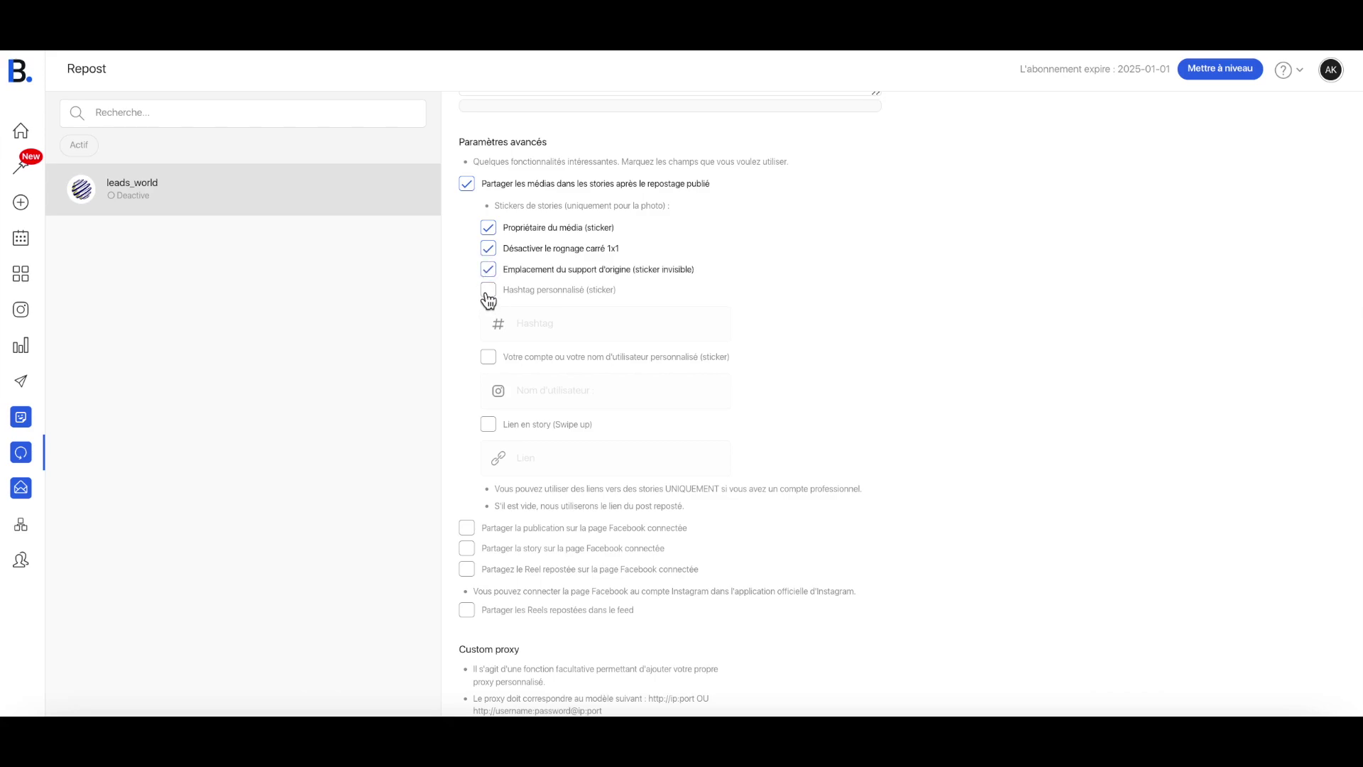
pyautogui.click(487, 295)
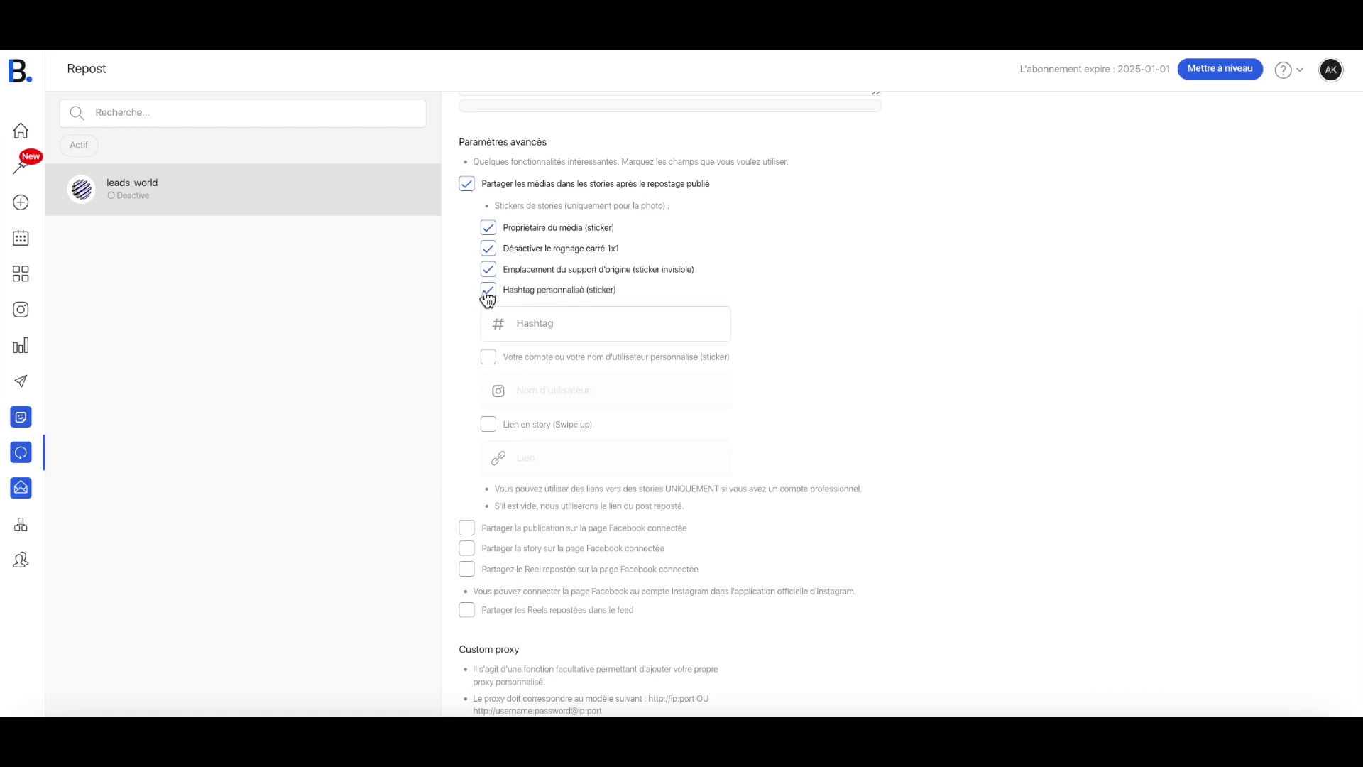
# Enable sharing the publication, story and reposted Reel to the connected Facebook page, and sharing reposted Reels in the feed
pyautogui.scroll(-2, 487, 296)
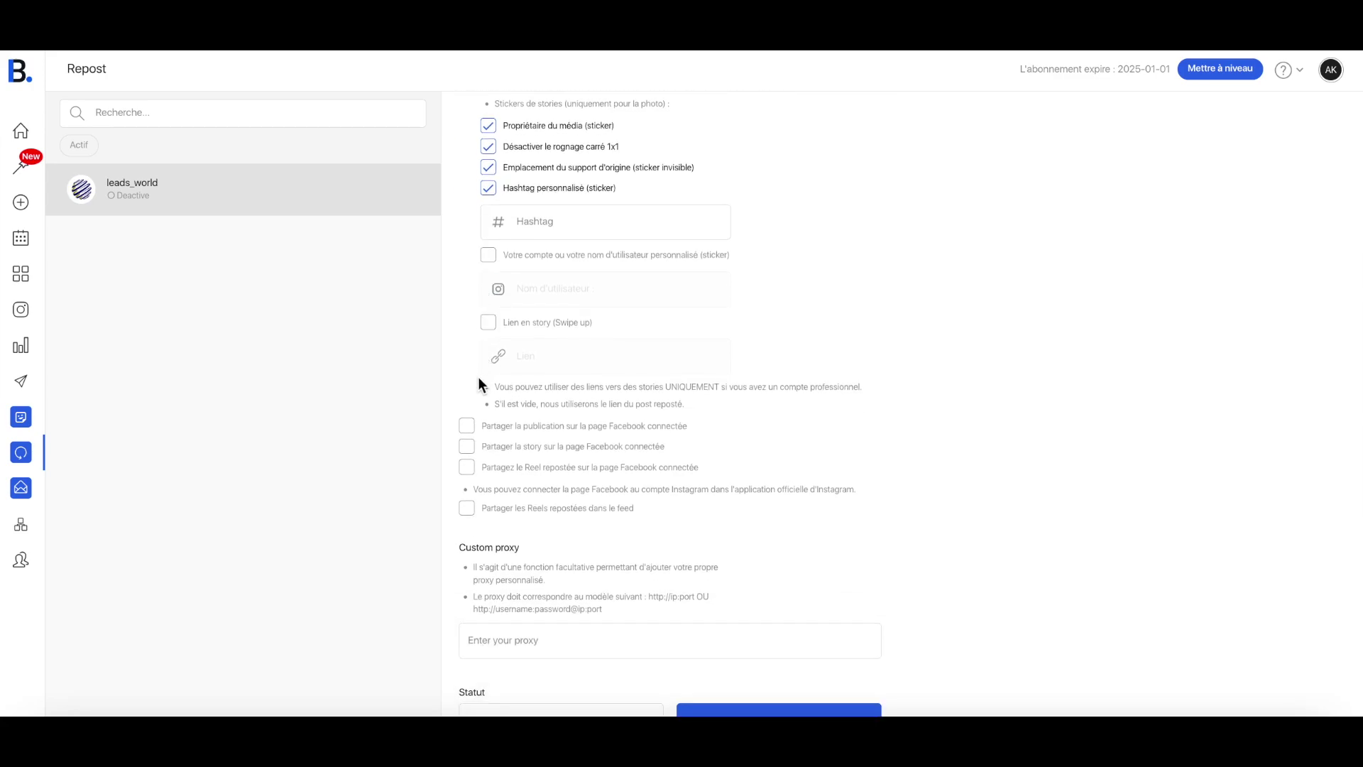
pyautogui.scroll(-2, 479, 376)
pyautogui.click(467, 329)
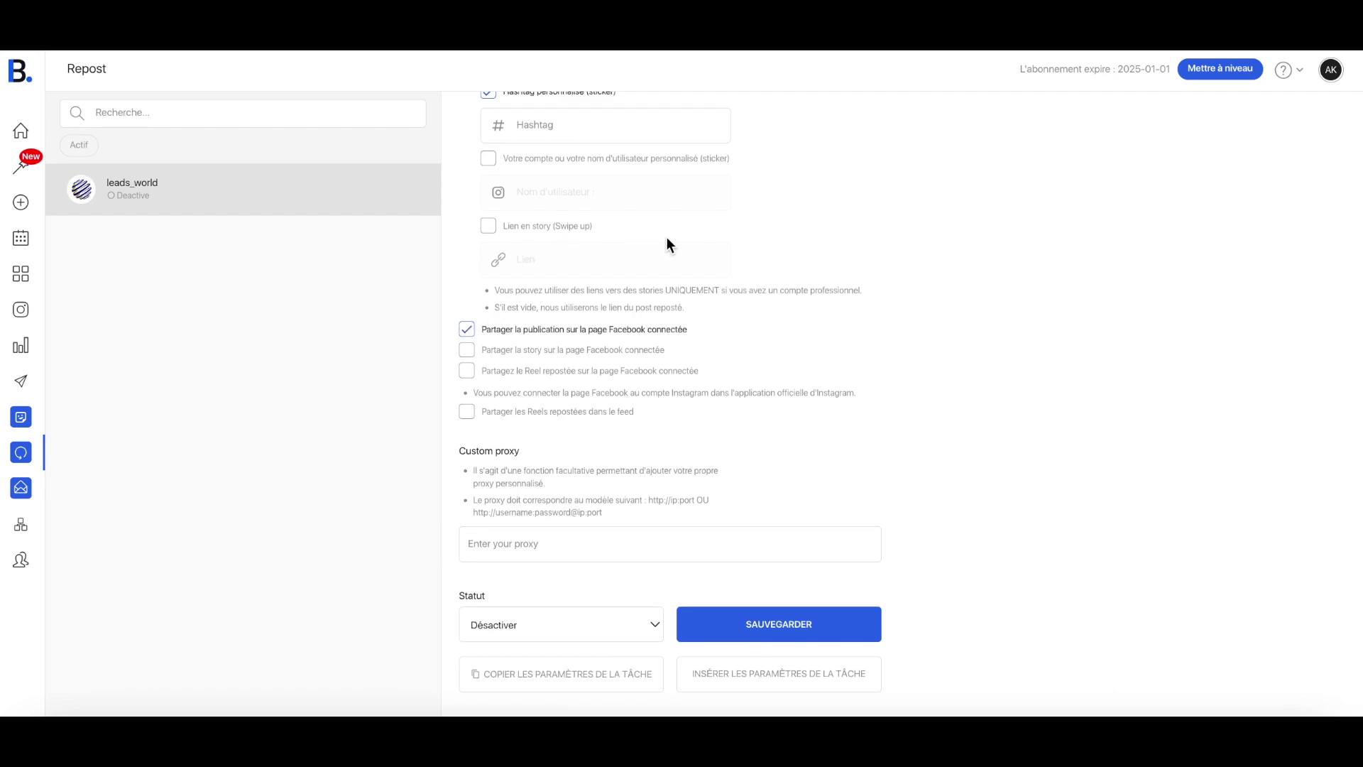
pyautogui.click(466, 351)
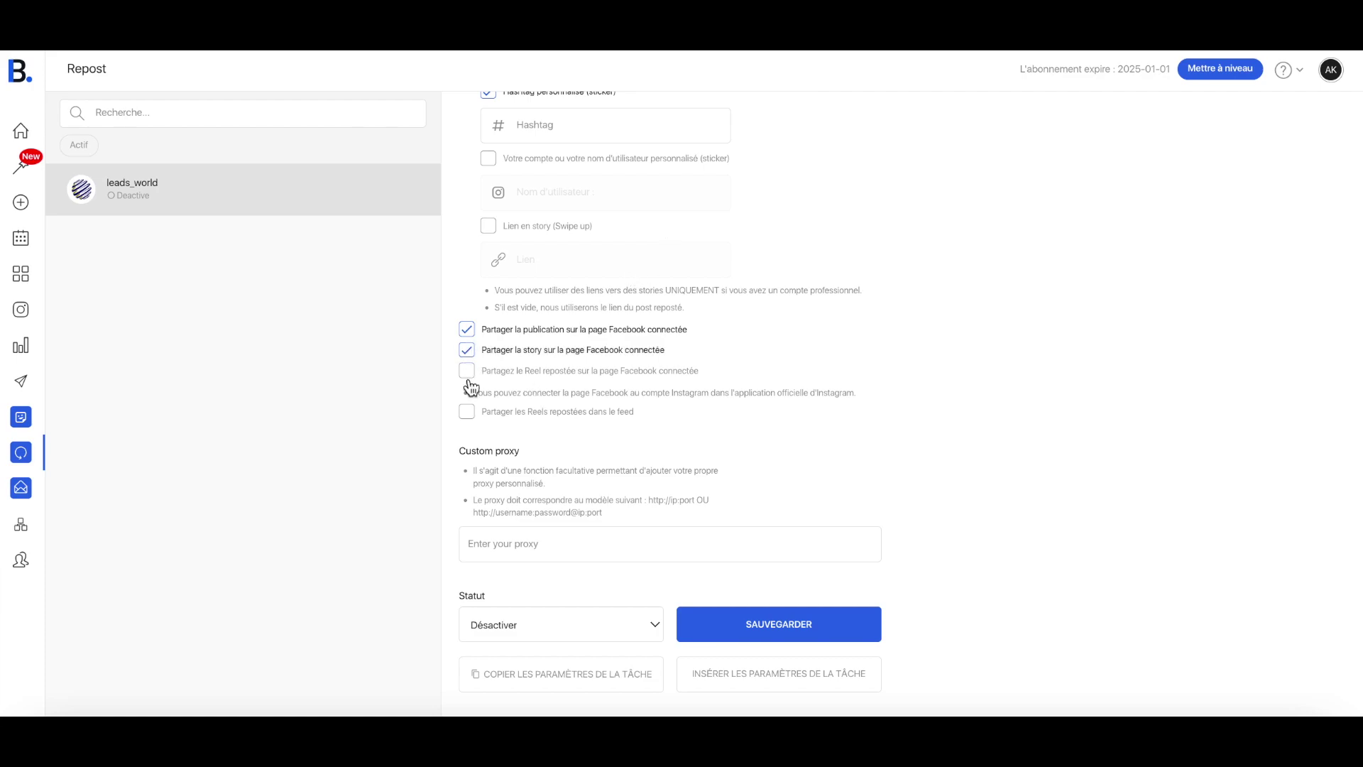
pyautogui.click(468, 379)
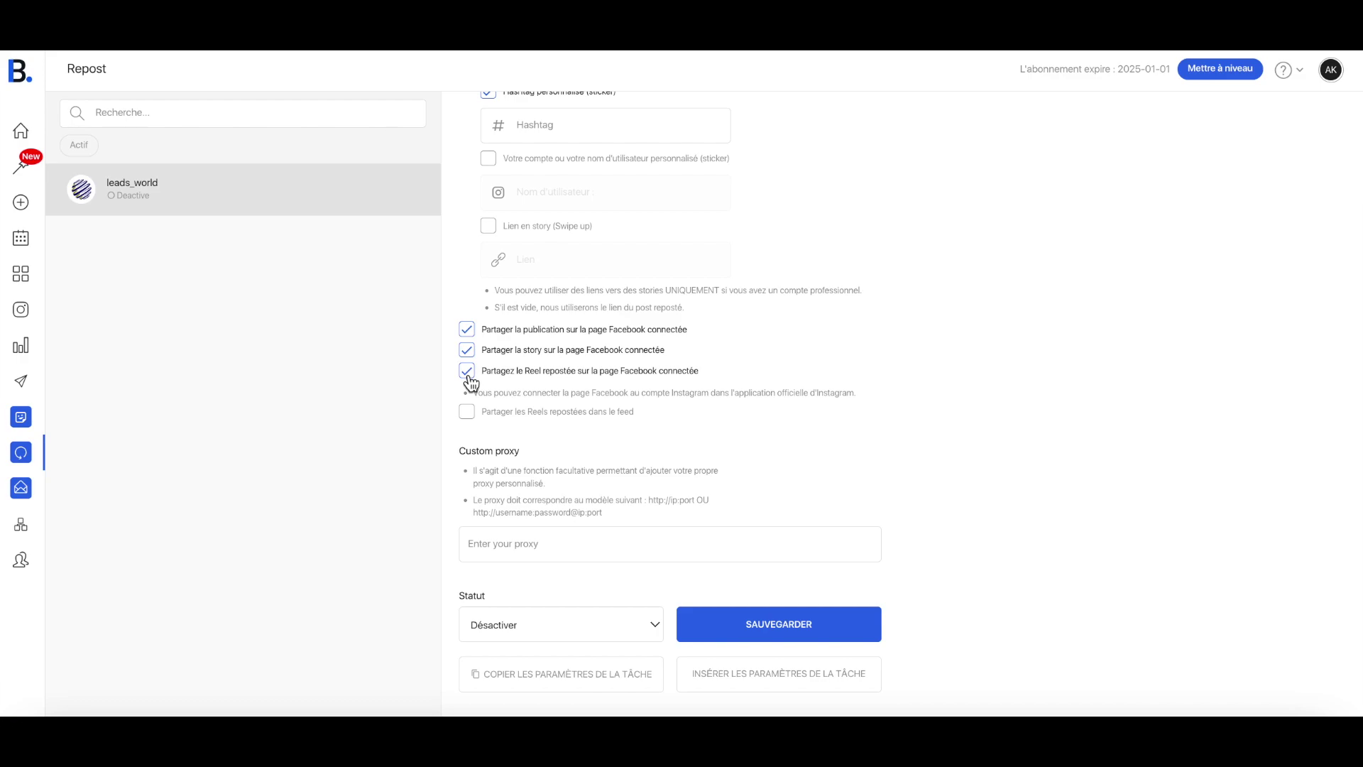
pyautogui.click(463, 414)
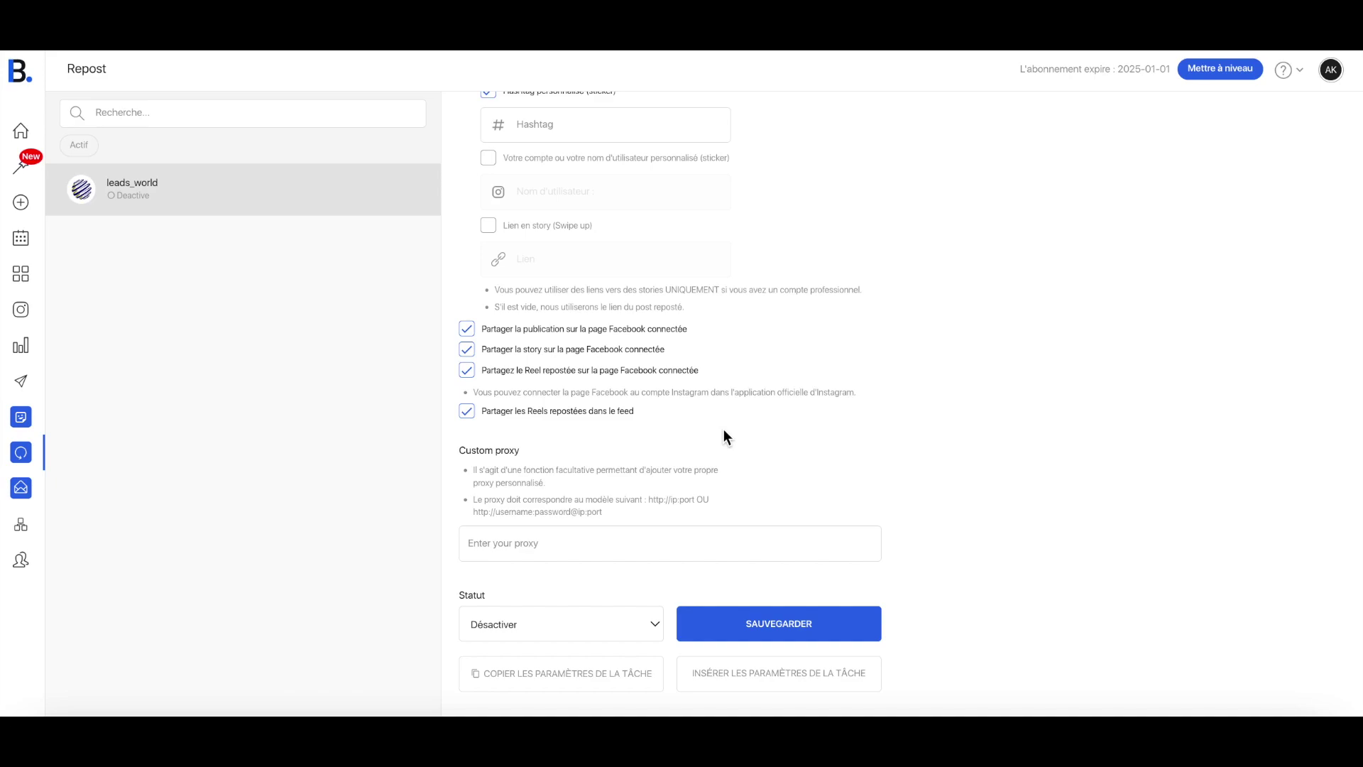
# Set the repost task's Statut to Activer and save the settings
pyautogui.click(586, 627)
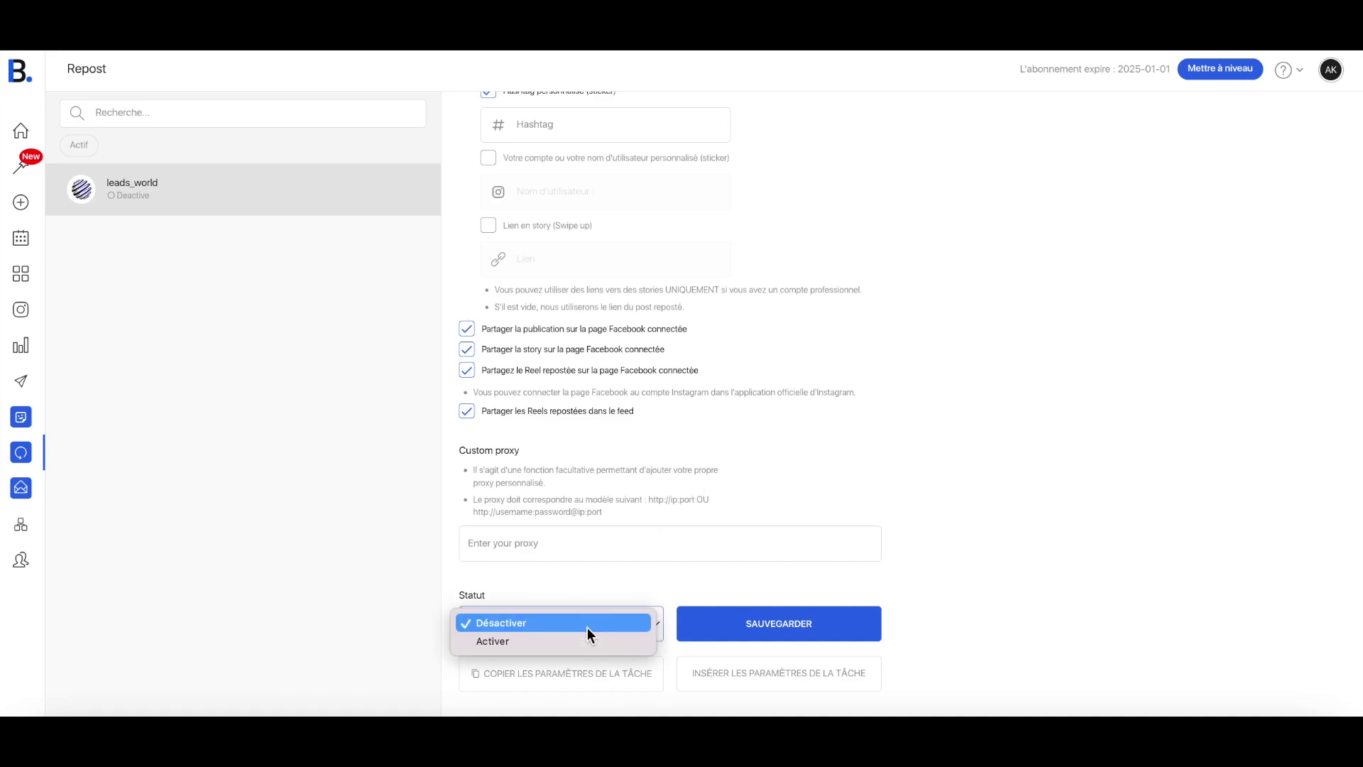
pyautogui.click(584, 640)
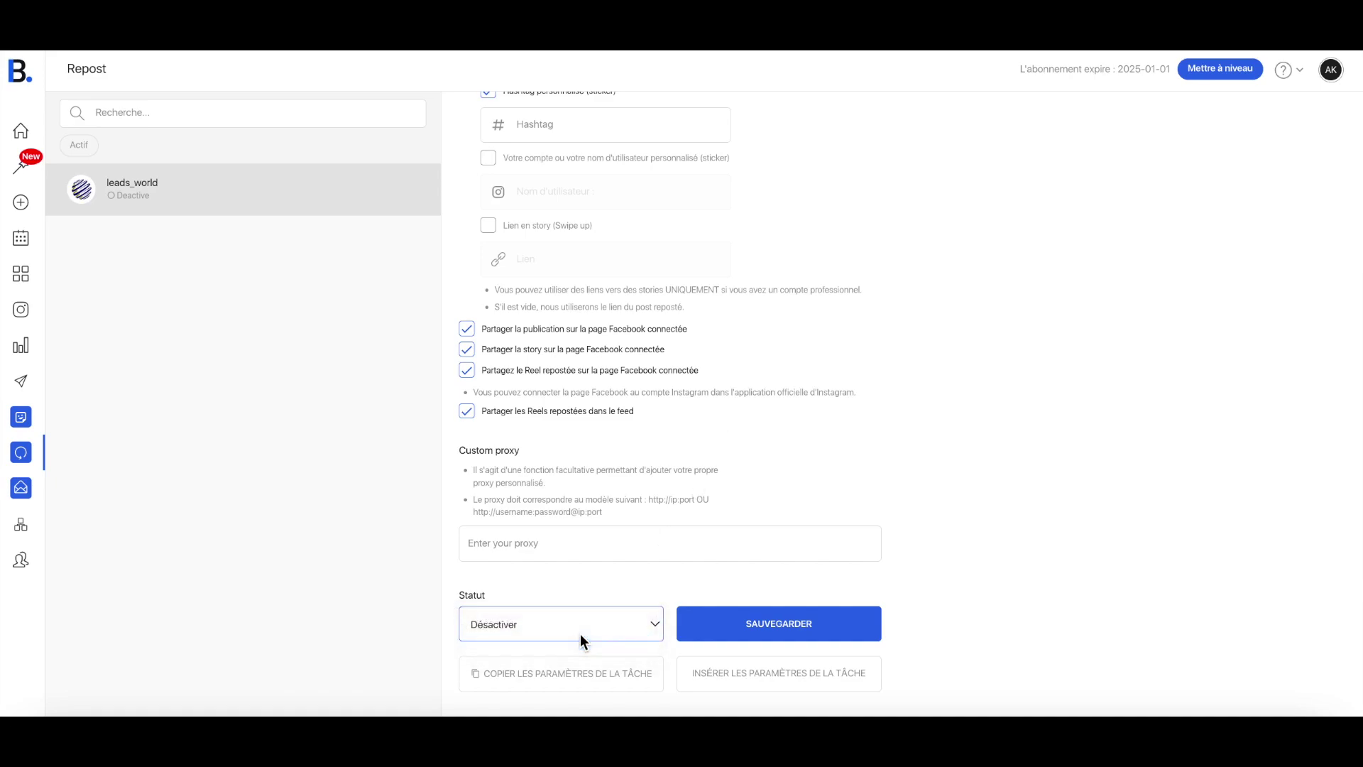
pyautogui.click(753, 630)
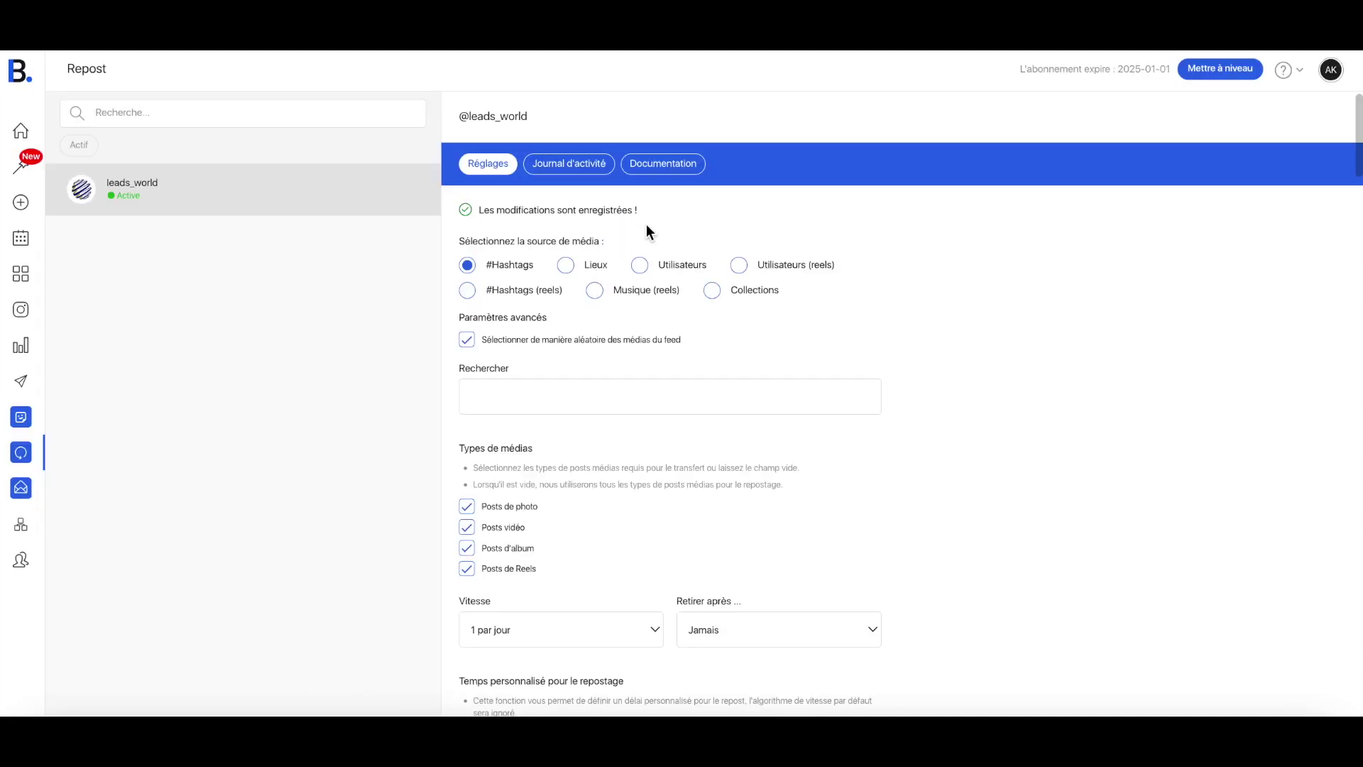
# Open the activity log (Journal d'activité) of the leads_world repost task
pyautogui.click(564, 173)
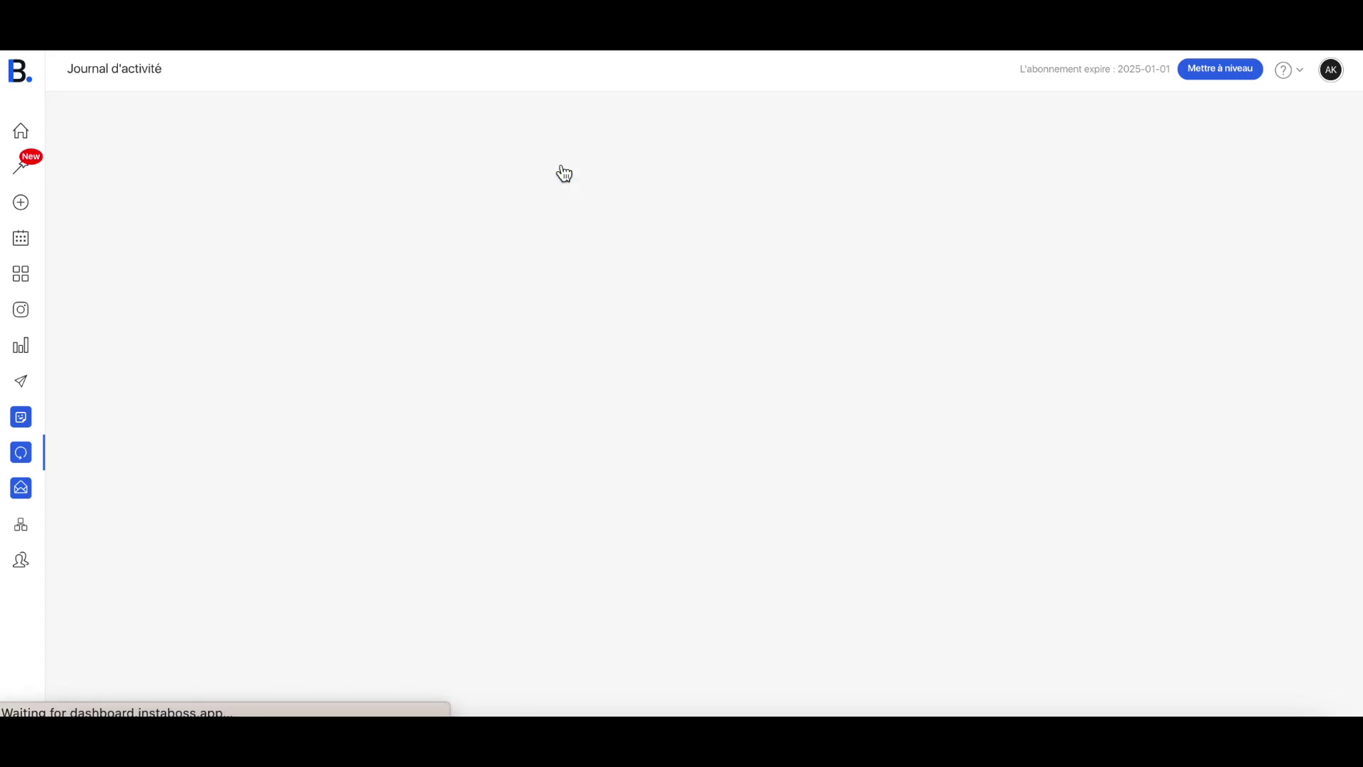